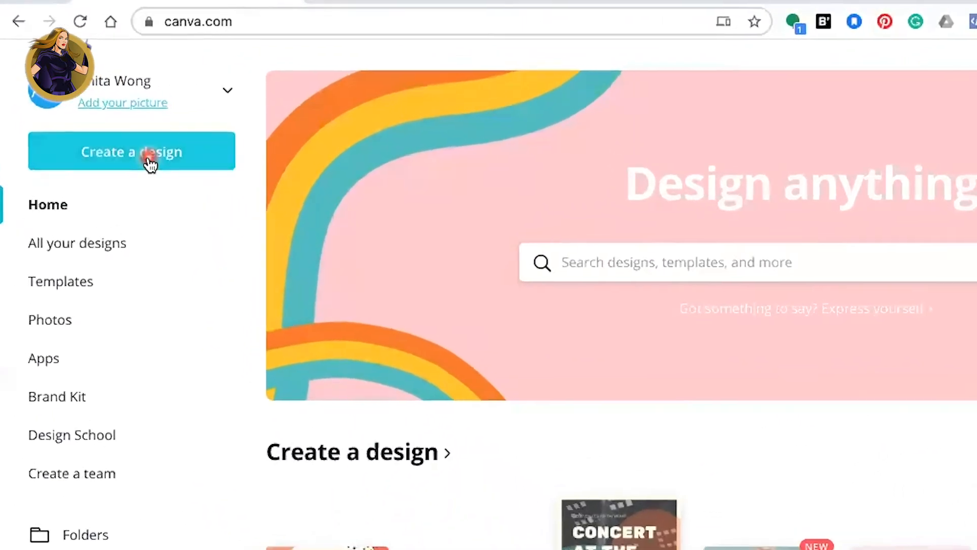
# Step: Create a new design with custom dimensions of 820 × 462 px
pyautogui.click(161, 174)
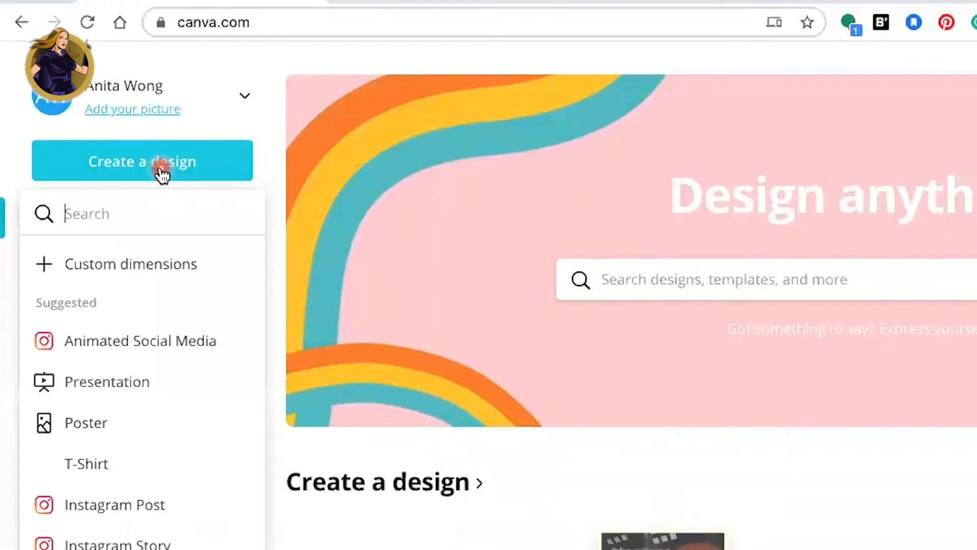
pyautogui.click(192, 272)
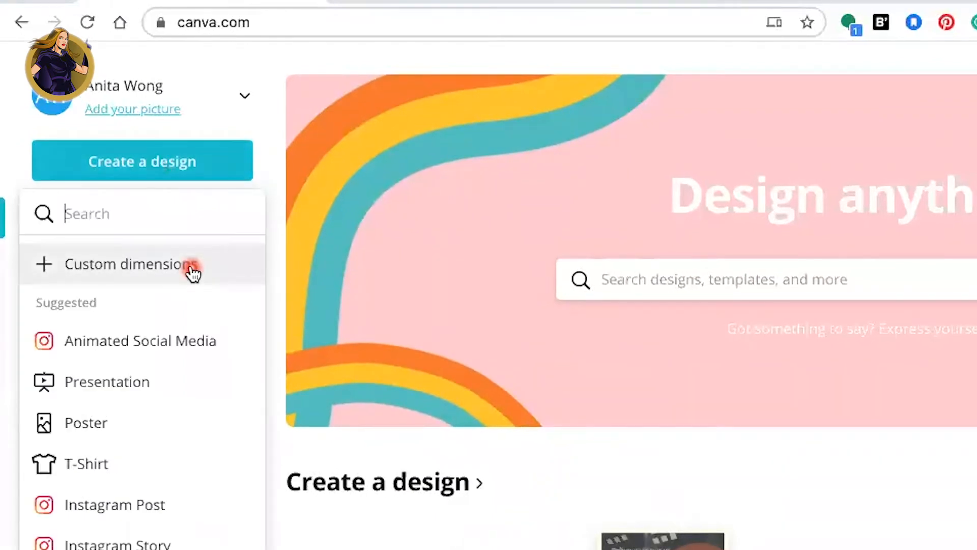
pyautogui.click(193, 274)
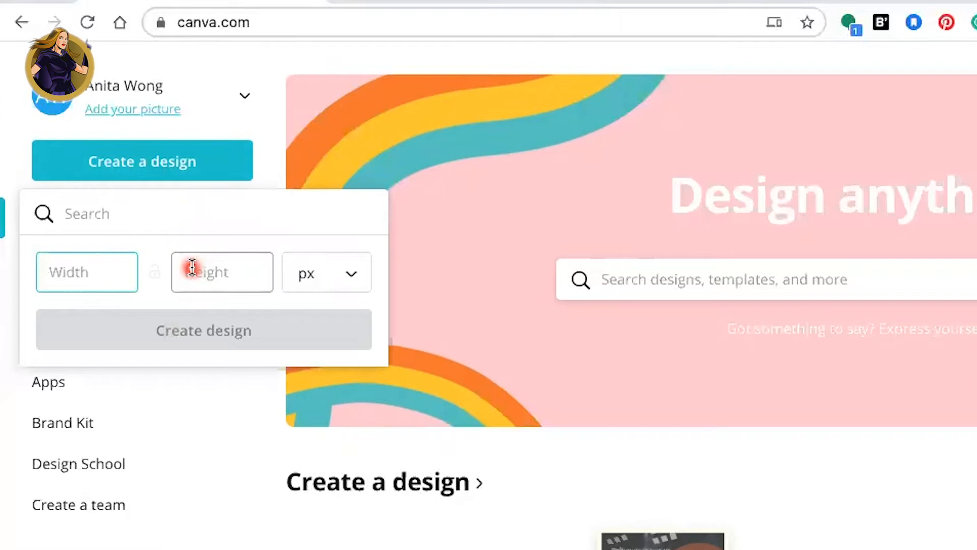
pyautogui.write('820')
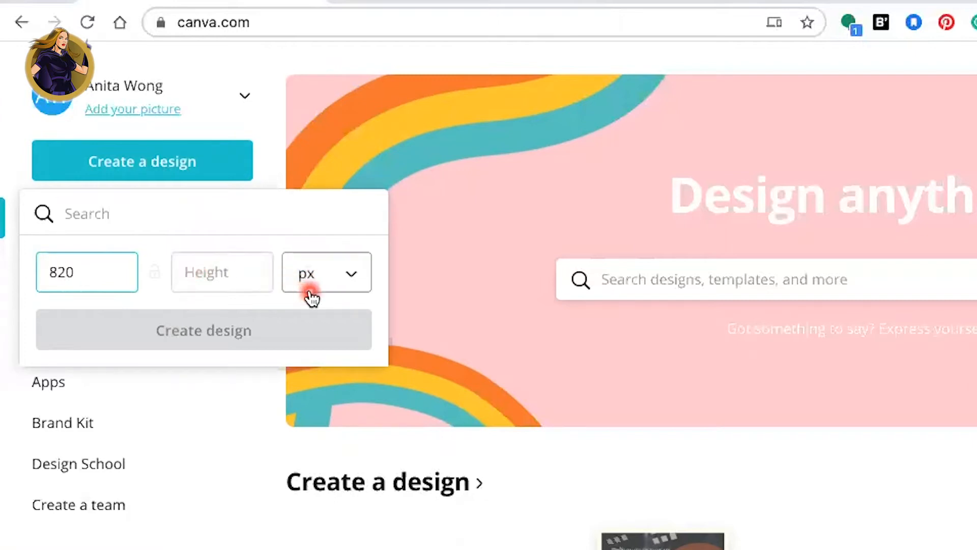
pyautogui.click(228, 278)
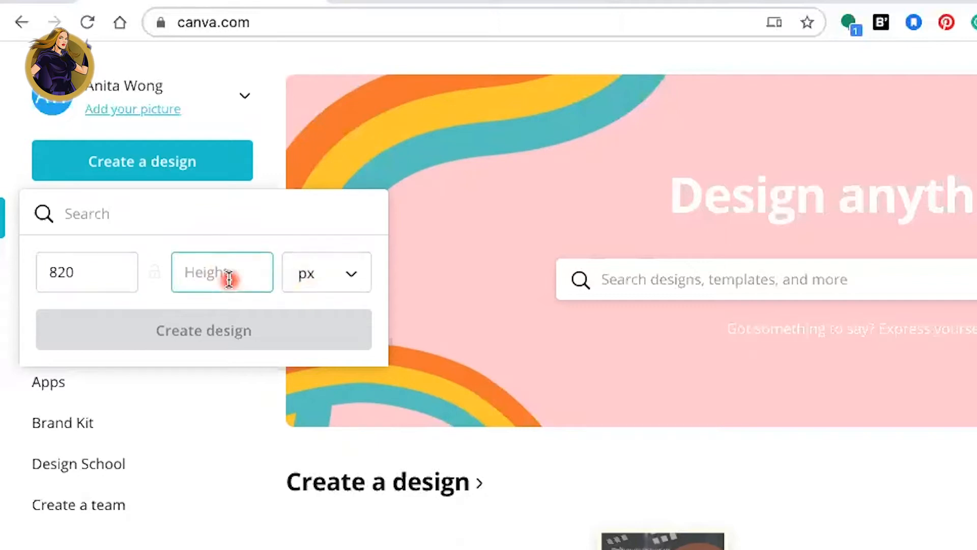
pyautogui.write('462')
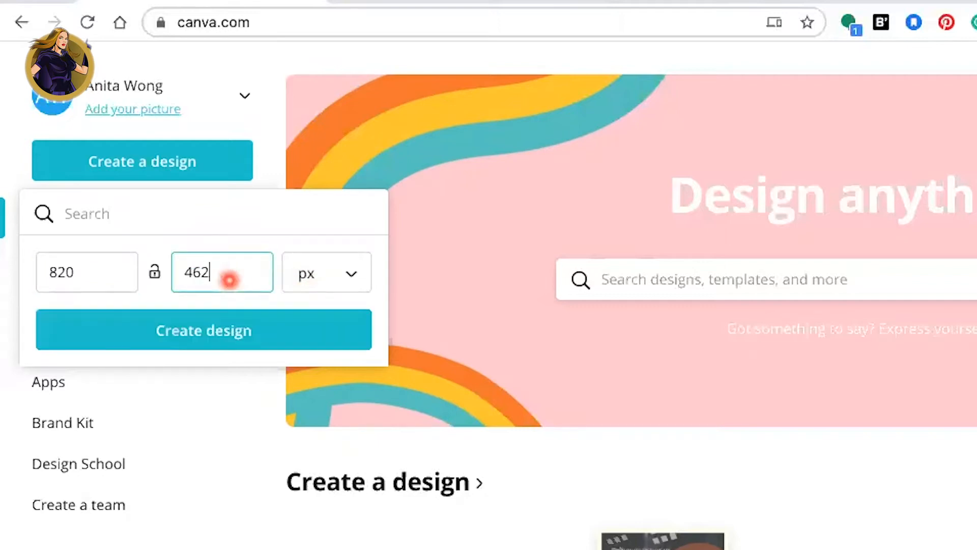
pyautogui.click(220, 339)
# Step: Examine page 1 of the cover template, including the gold frame and the margins around it
pyautogui.click(454, 196)
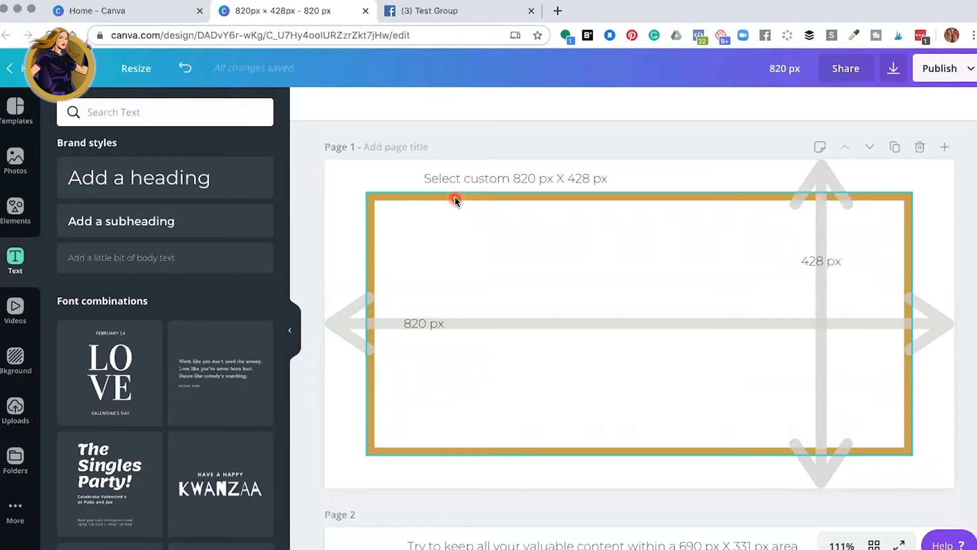
pyautogui.click(329, 227)
pyautogui.click(934, 239)
pyautogui.click(687, 212)
pyautogui.click(682, 179)
pyautogui.click(658, 395)
# Step: Compare the Facebook Test Group cover with the finished banner on page 5 of the Canva design
pyautogui.click(427, 11)
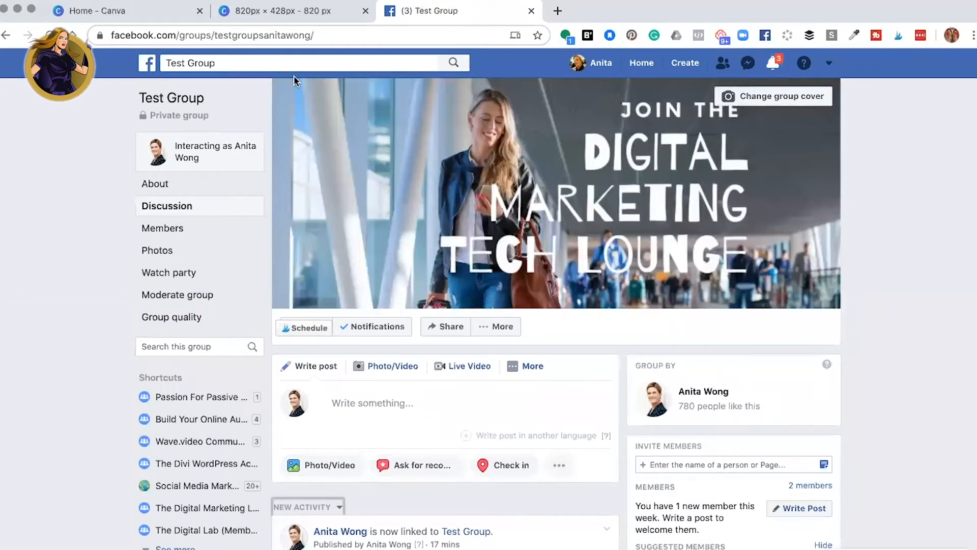
pyautogui.click(276, 11)
pyautogui.scroll(-15, 491, 376)
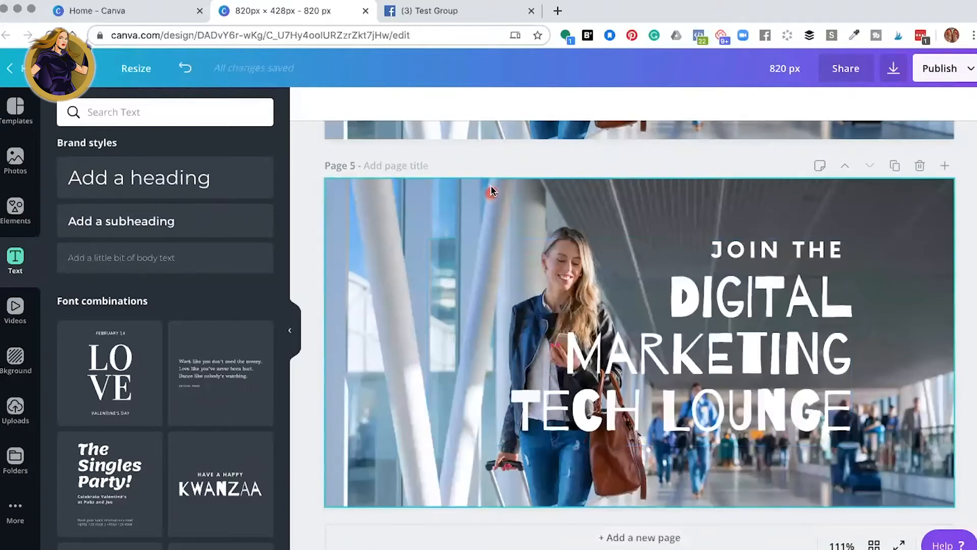
pyautogui.click(718, 227)
pyautogui.click(436, 12)
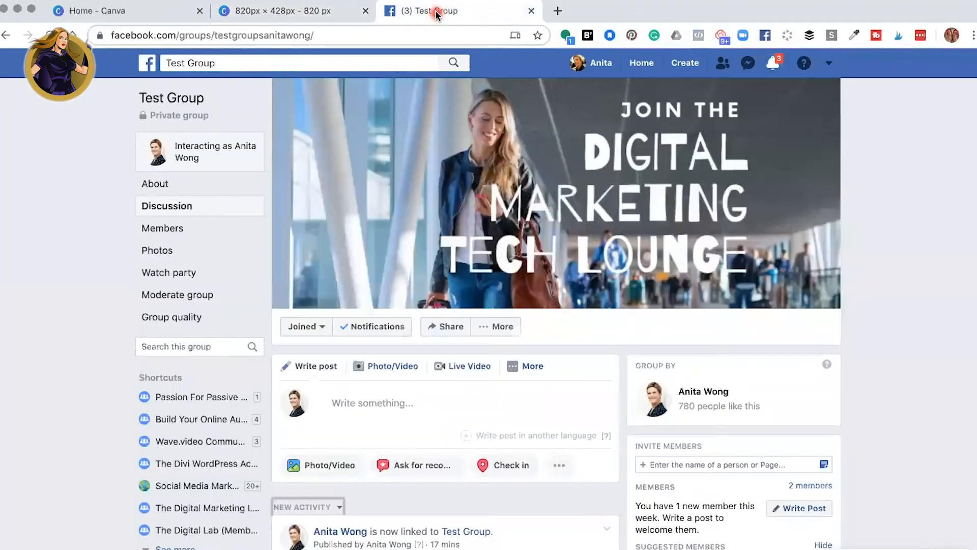
pyautogui.moveTo(430, 116)
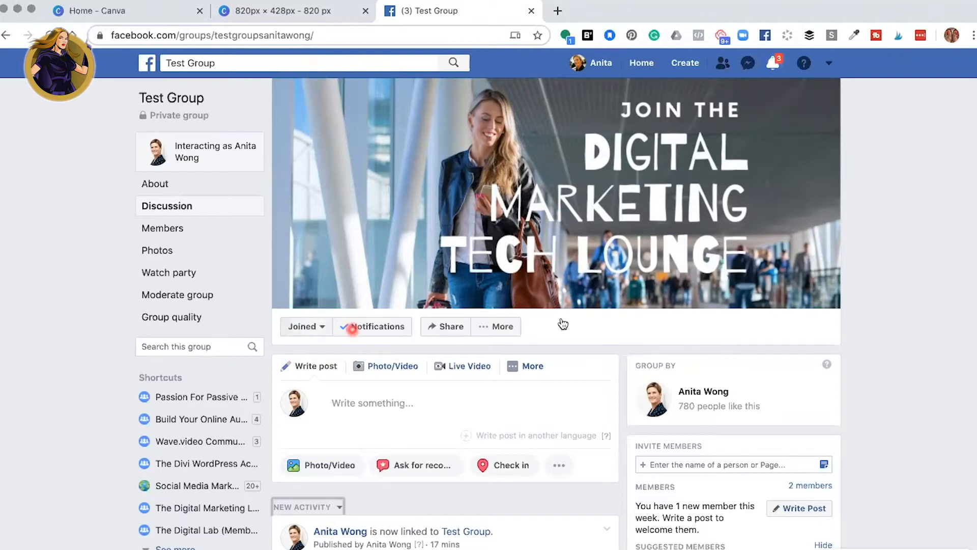
# Step: Switch back to the Canva design and review all of its pages, from the blank dimension layout to the finished banner
pyautogui.click(382, 359)
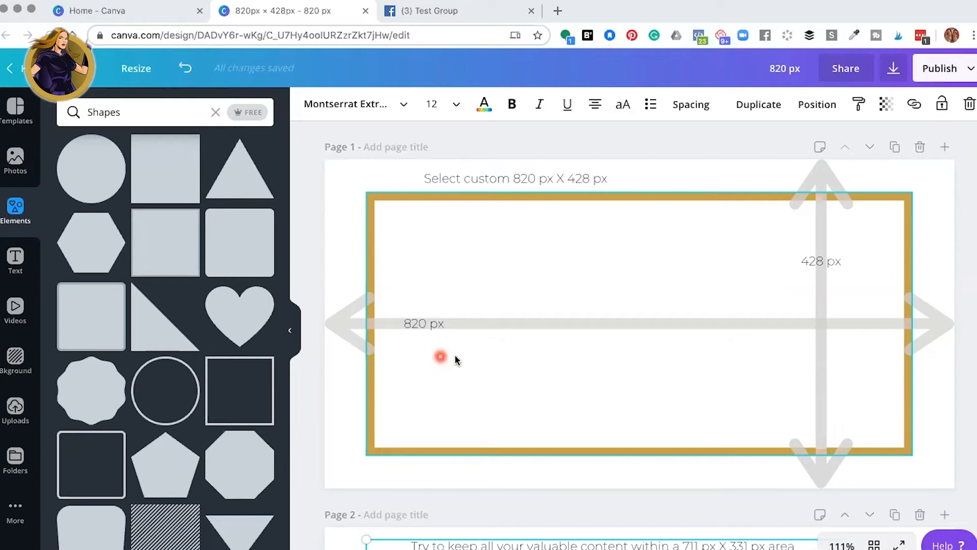
pyautogui.click(494, 363)
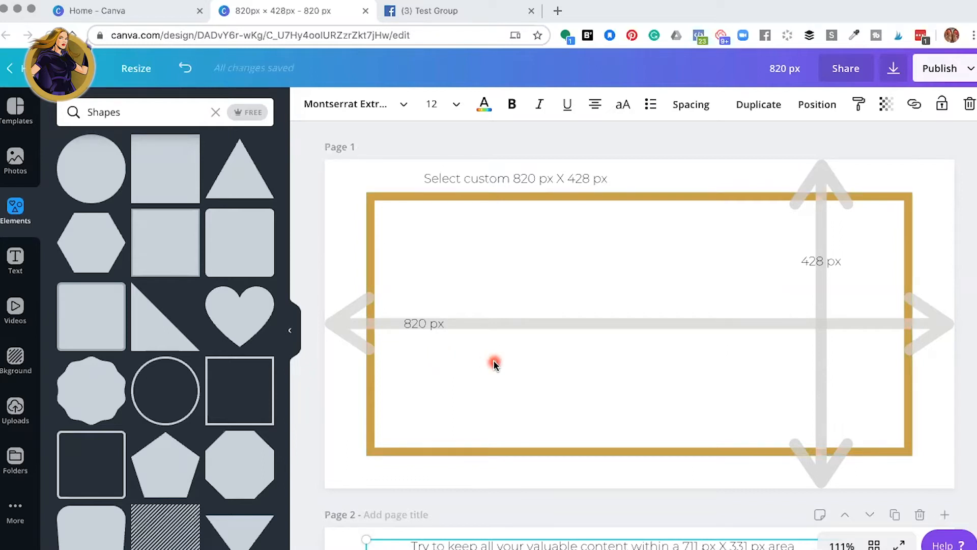
pyautogui.scroll(-10, 493, 363)
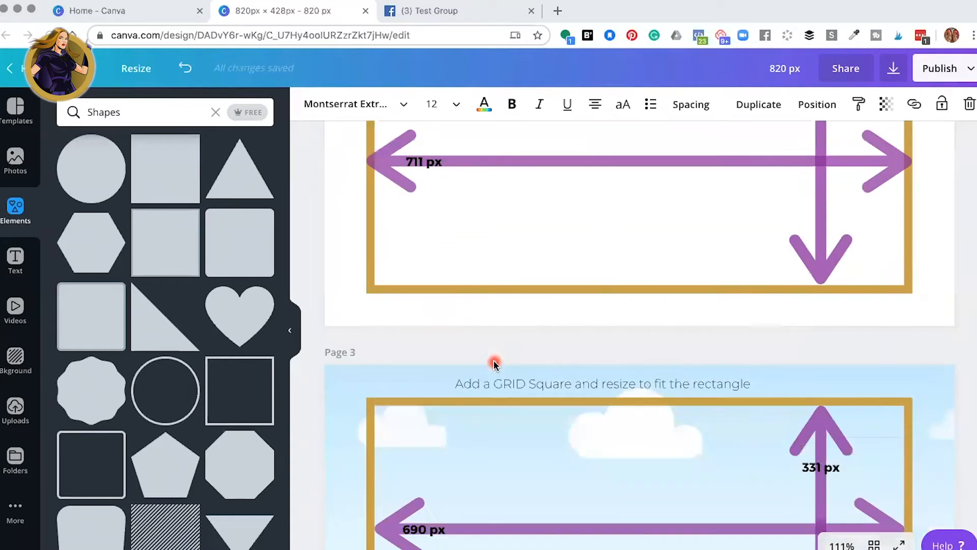
pyautogui.scroll(-10, 493, 363)
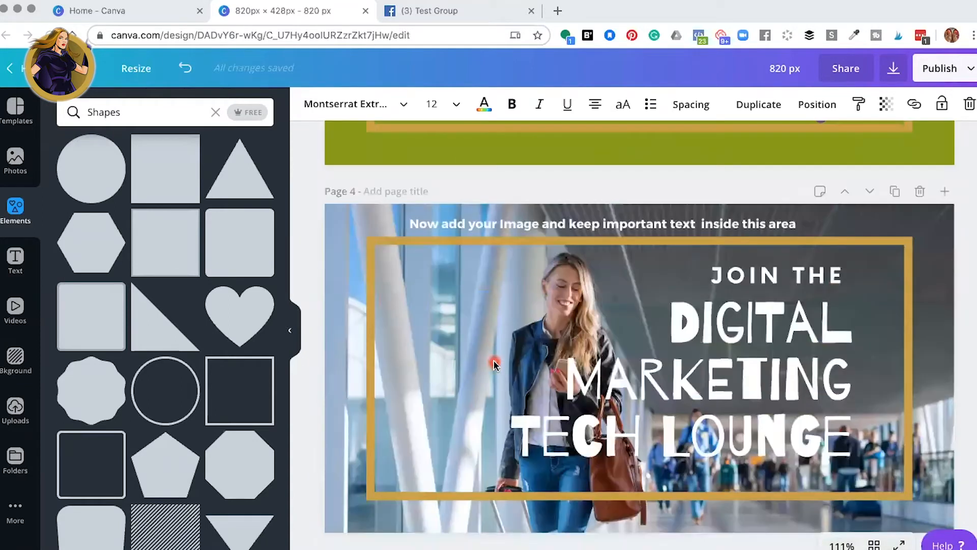
pyautogui.scroll(-5, 493, 362)
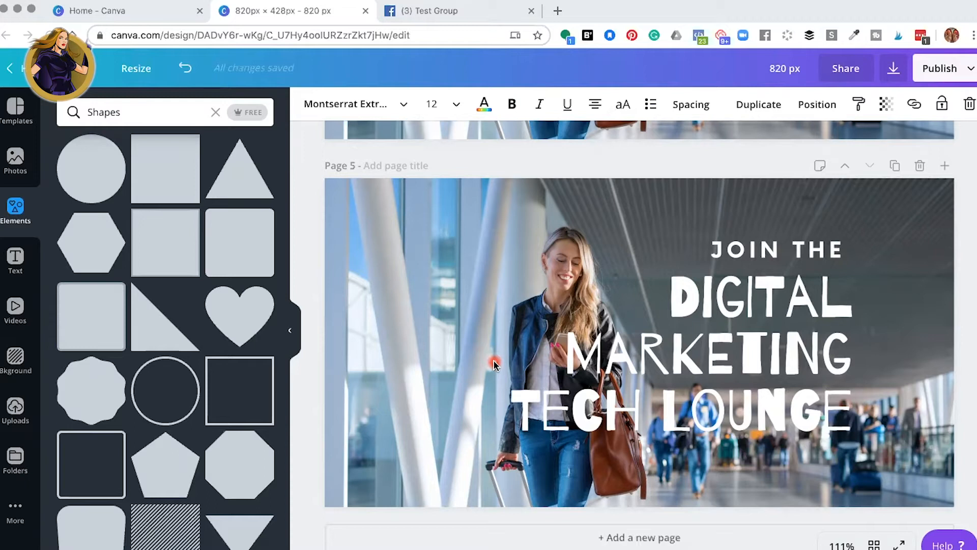
pyautogui.scroll(20, 493, 363)
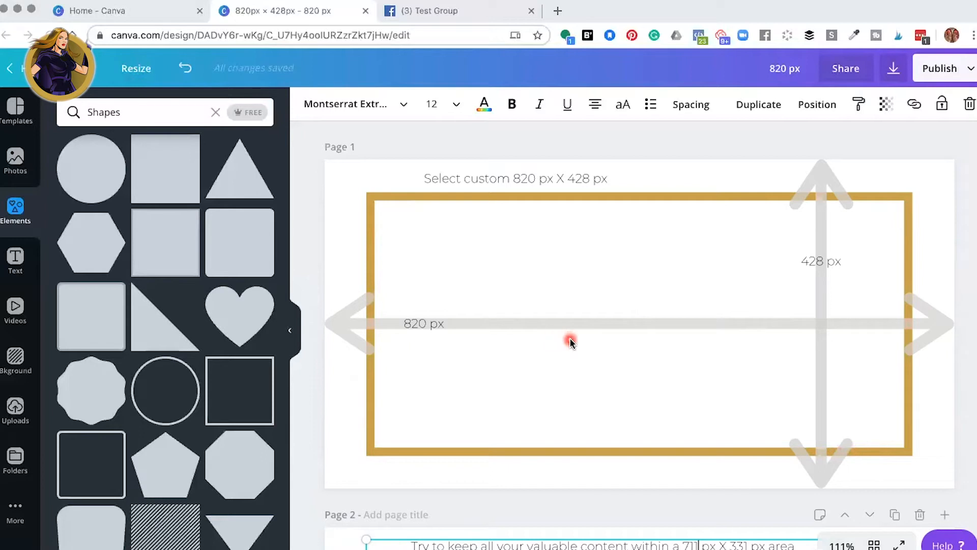
# Step: Add a square outline shape to page 1 and stretch both sides to the gold frame's left and right edges
pyautogui.click(16, 219)
pyautogui.click(62, 322)
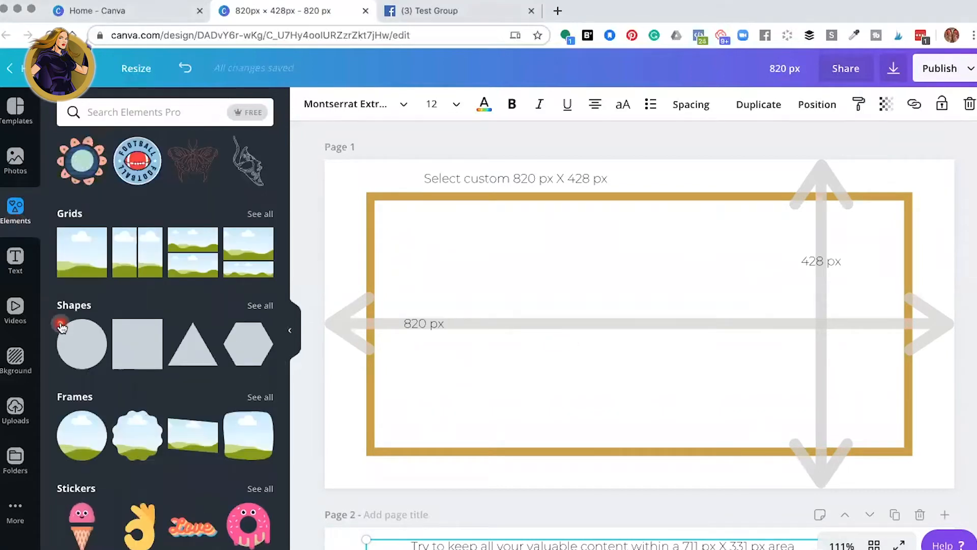
pyautogui.click(260, 305)
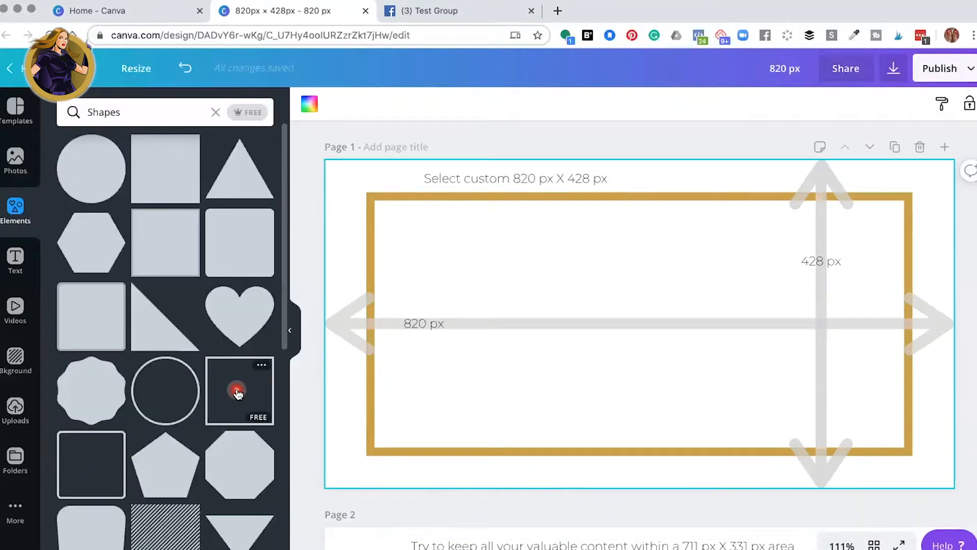
pyautogui.click(237, 392)
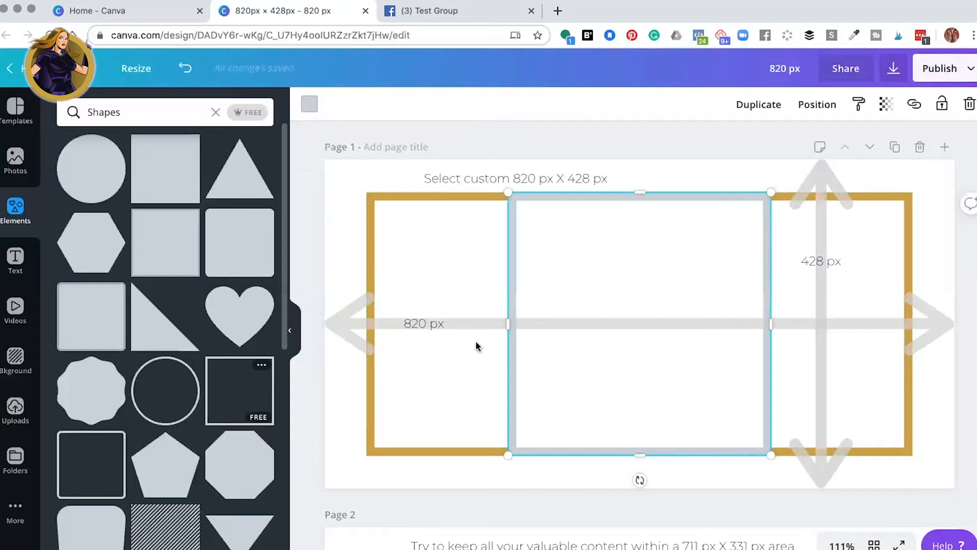
pyautogui.click(521, 330)
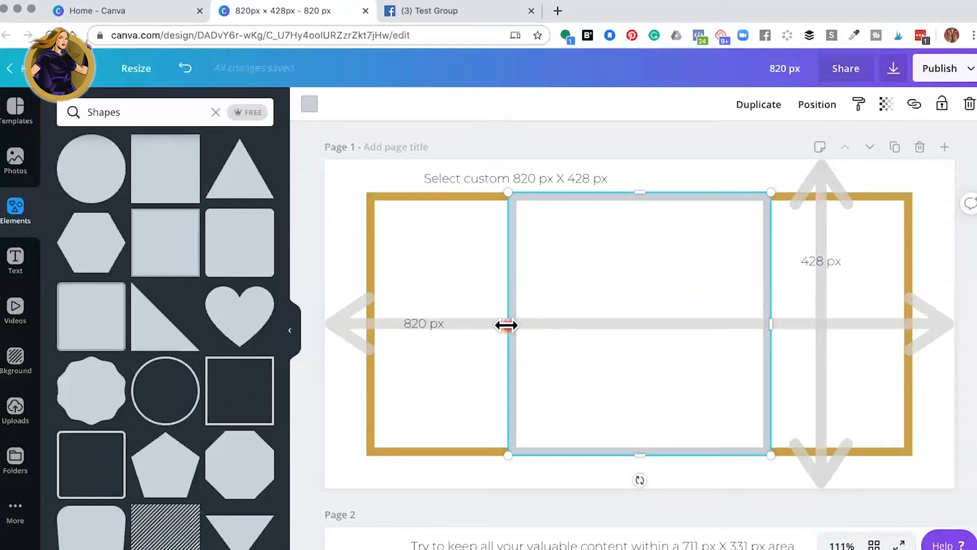
pyautogui.moveTo(467, 322); pyautogui.dragTo(364, 319)
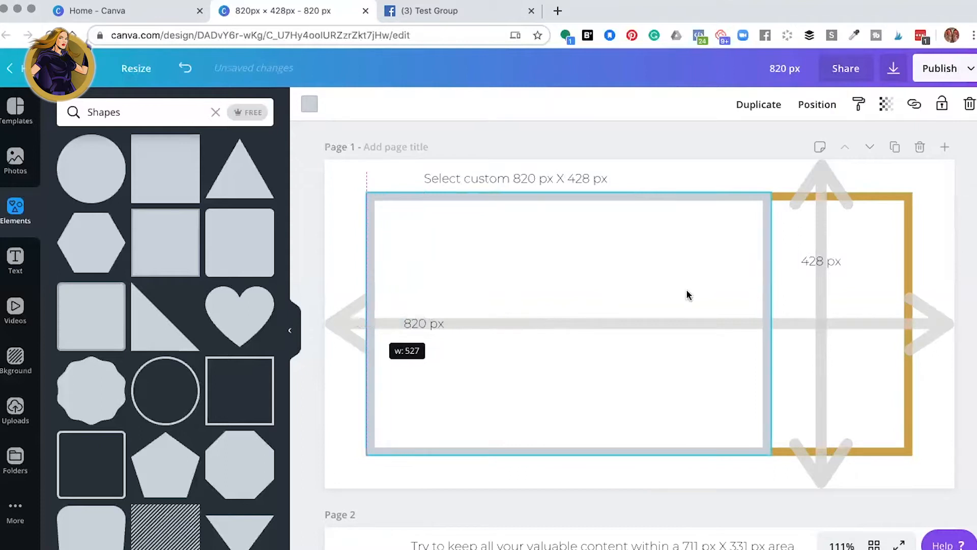
pyautogui.moveTo(772, 325); pyautogui.dragTo(912, 322)
pyautogui.click(578, 300)
# Step: Add a single-image grid to page 3 and send it backward behind the gold frame and purple arrows
pyautogui.scroll(-6, 578, 301)
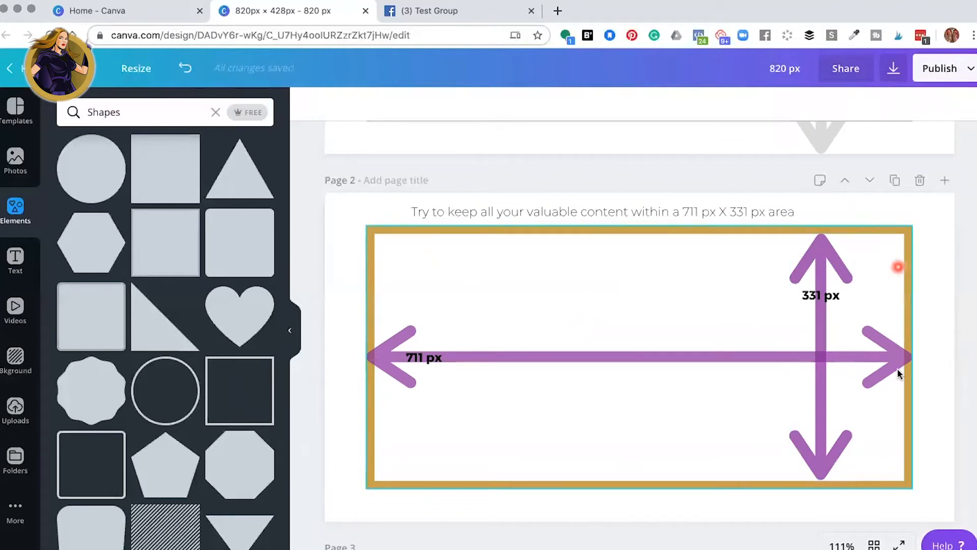
pyautogui.click(523, 341)
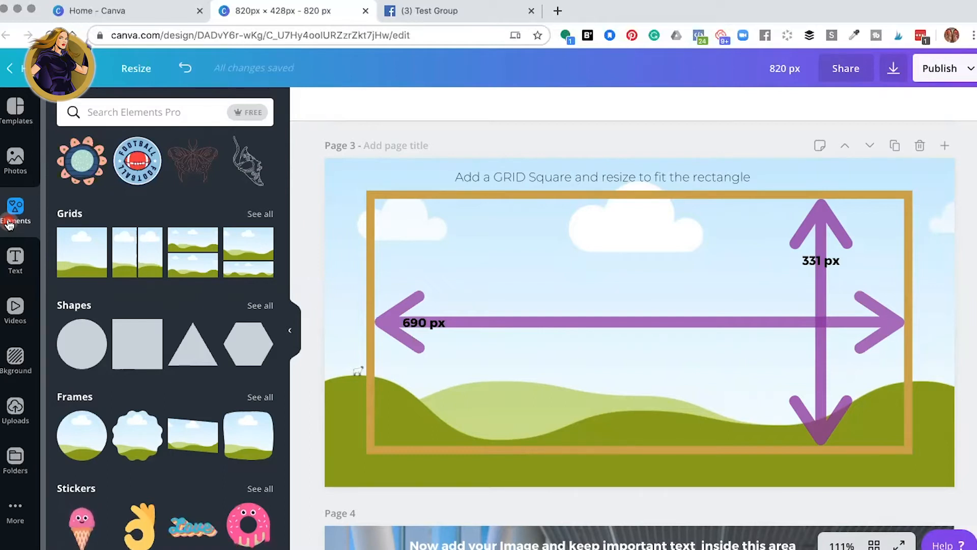
pyautogui.click(79, 262)
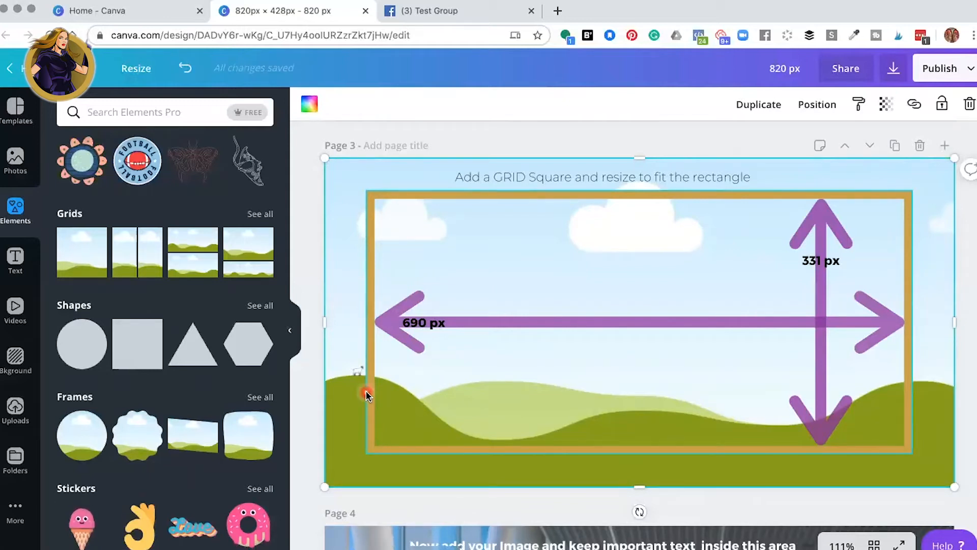
pyautogui.scroll(2, 365, 390)
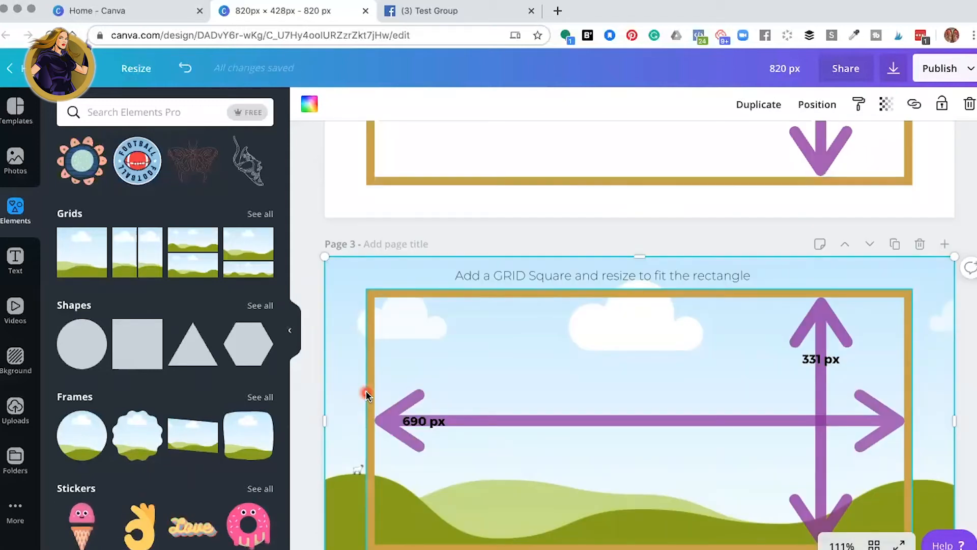
pyautogui.click(801, 105)
pyautogui.click(773, 148)
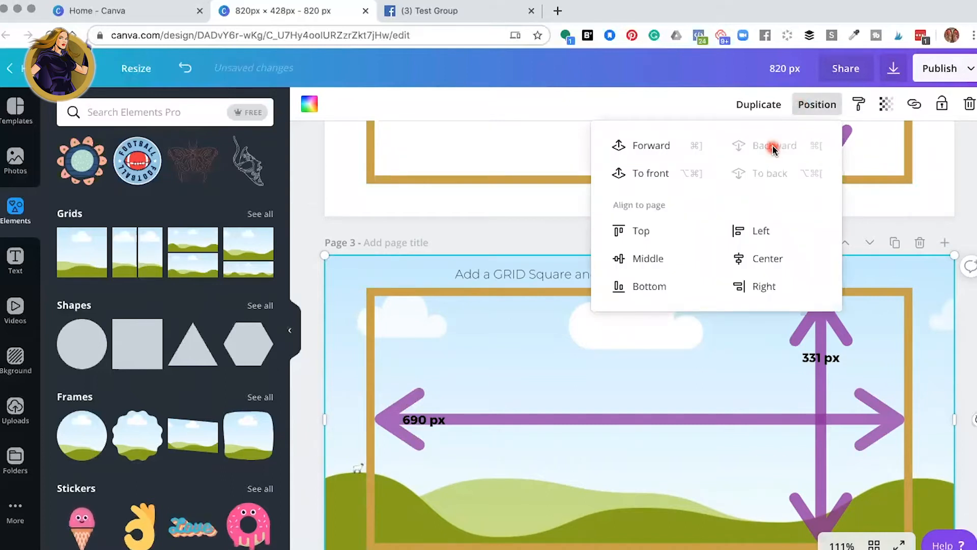
pyautogui.scroll(-3, 377, 236)
pyautogui.click(356, 262)
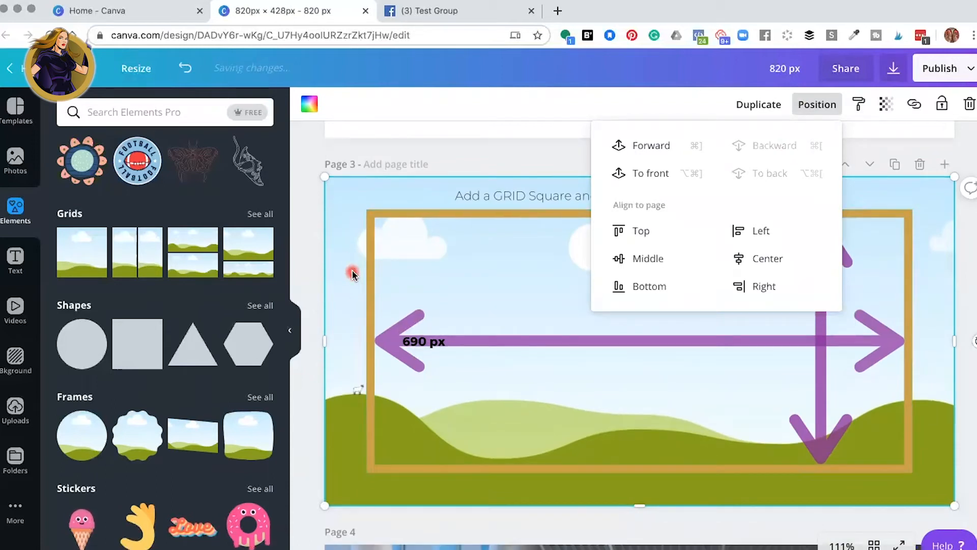
# Step: Delete the photo from page 4's grid and fill the grid with the uploaded photo of the woman walking through the airport
pyautogui.scroll(-10, 352, 273)
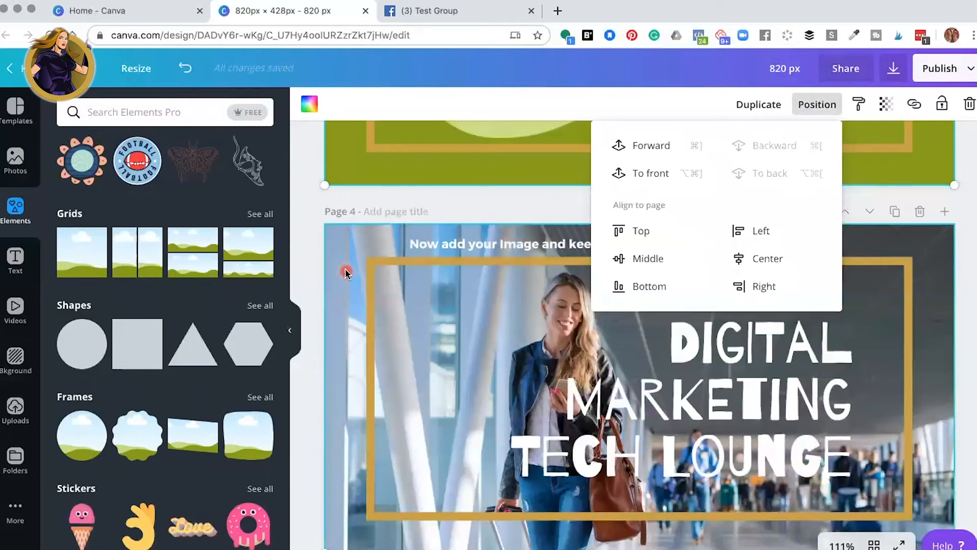
pyautogui.click(345, 273)
pyautogui.press('Delete')
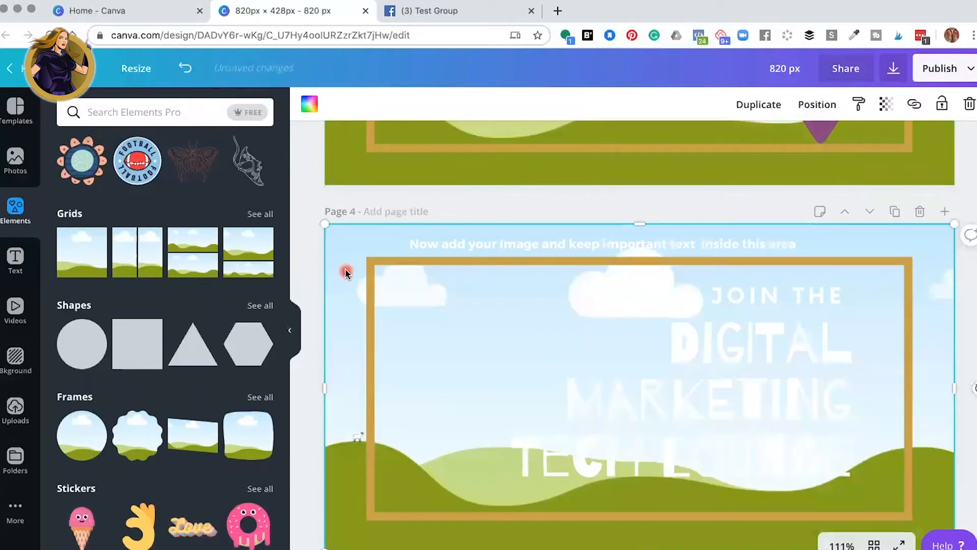
pyautogui.click(15, 408)
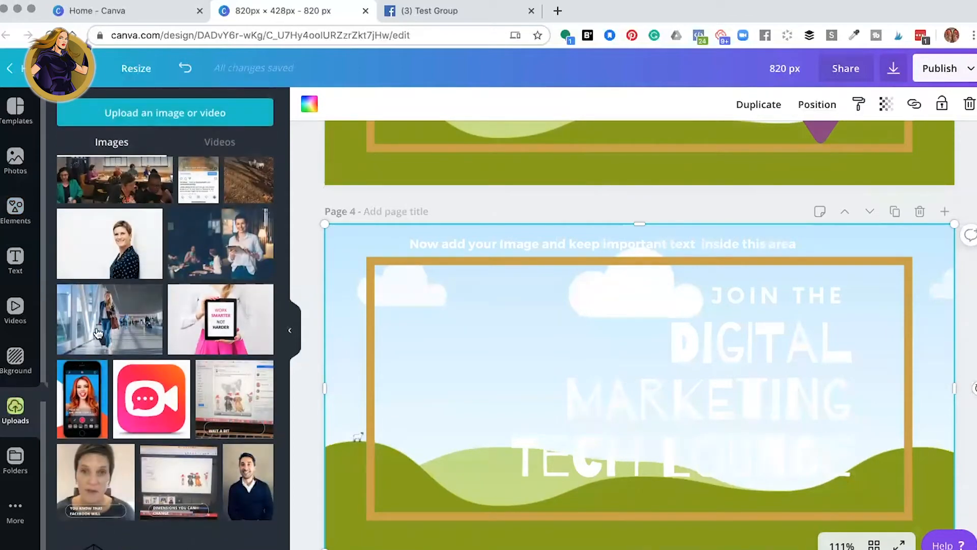
pyautogui.moveTo(106, 311); pyautogui.dragTo(338, 311)
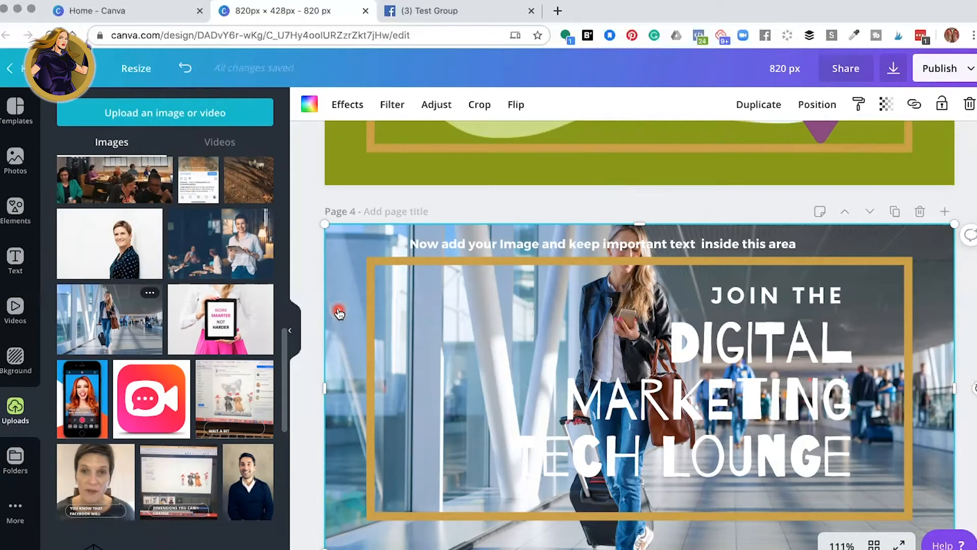
# Step: Enlarge the airport photo inside page 4's grid and reposition it so the woman's head sits fully within the gold frame
pyautogui.scroll(-1, 339, 313)
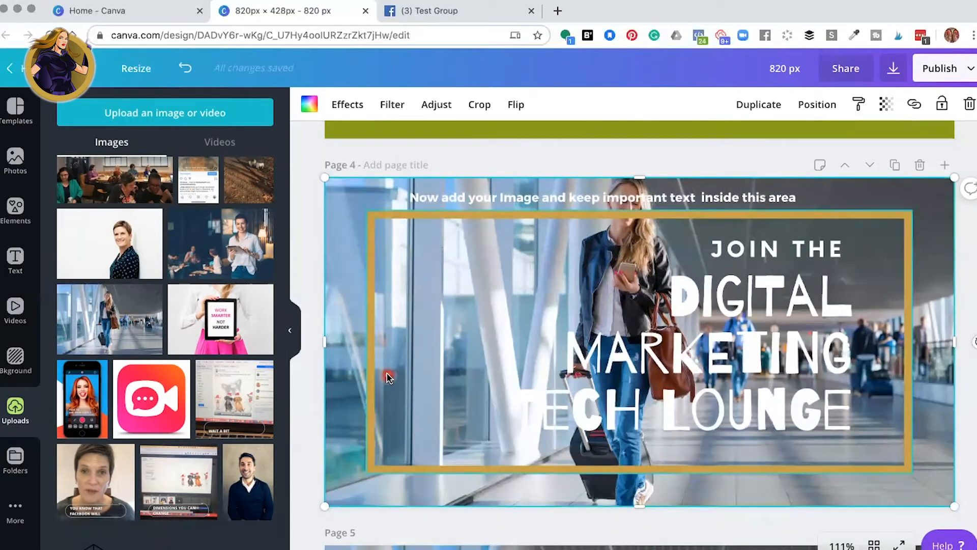
pyautogui.doubleClick(342, 292)
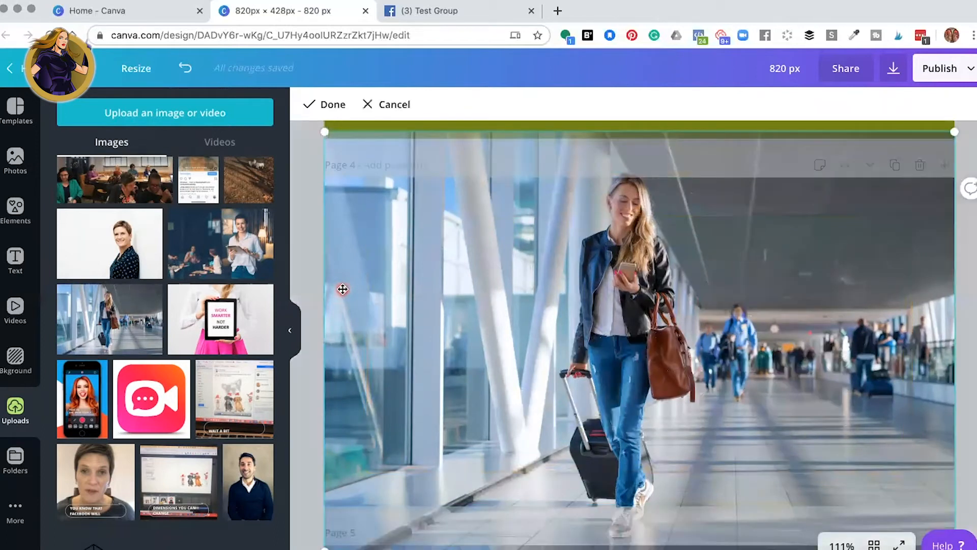
pyautogui.moveTo(342, 298); pyautogui.dragTo(344, 363)
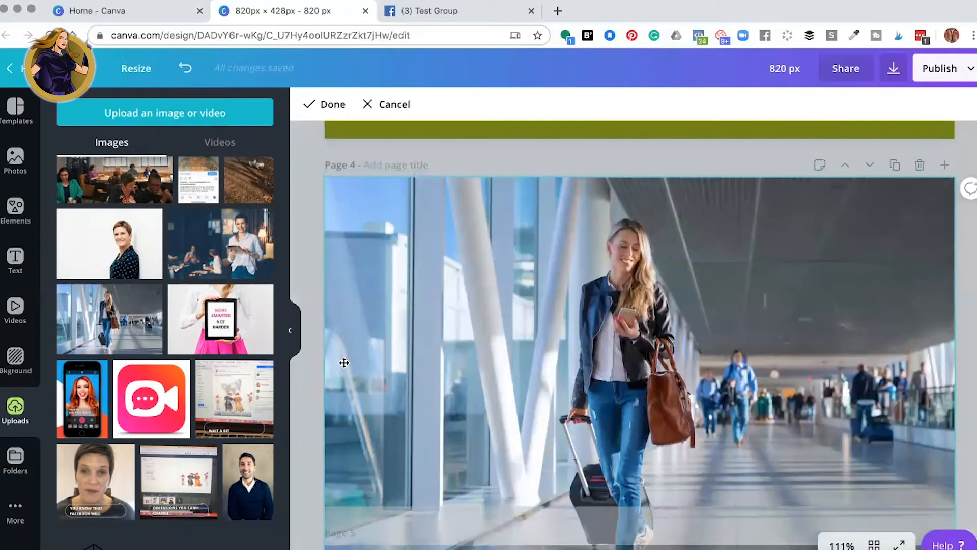
pyautogui.scroll(-5, 344, 363)
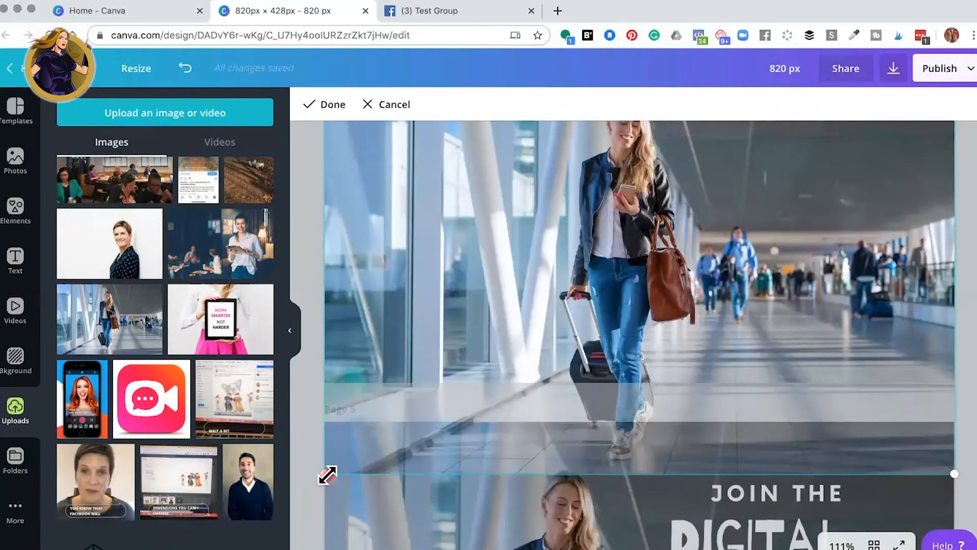
pyautogui.moveTo(325, 474); pyautogui.dragTo(275, 547)
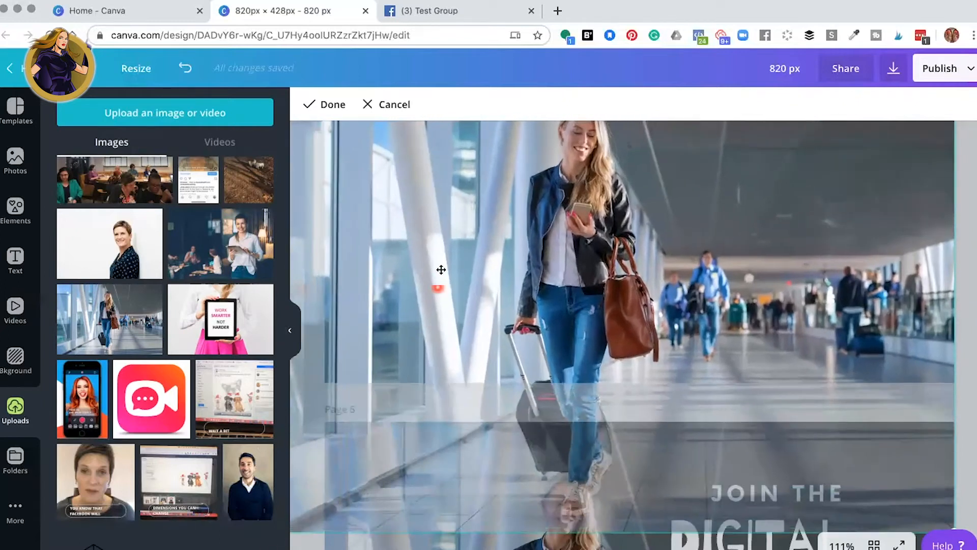
pyautogui.scroll(5, 441, 268)
pyautogui.moveTo(520, 291); pyautogui.dragTo(468, 336)
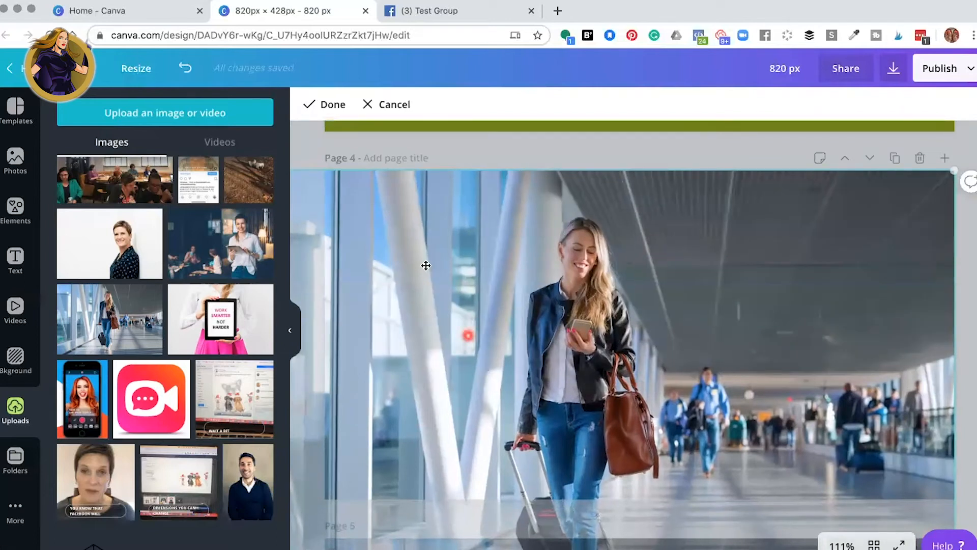
pyautogui.click(315, 106)
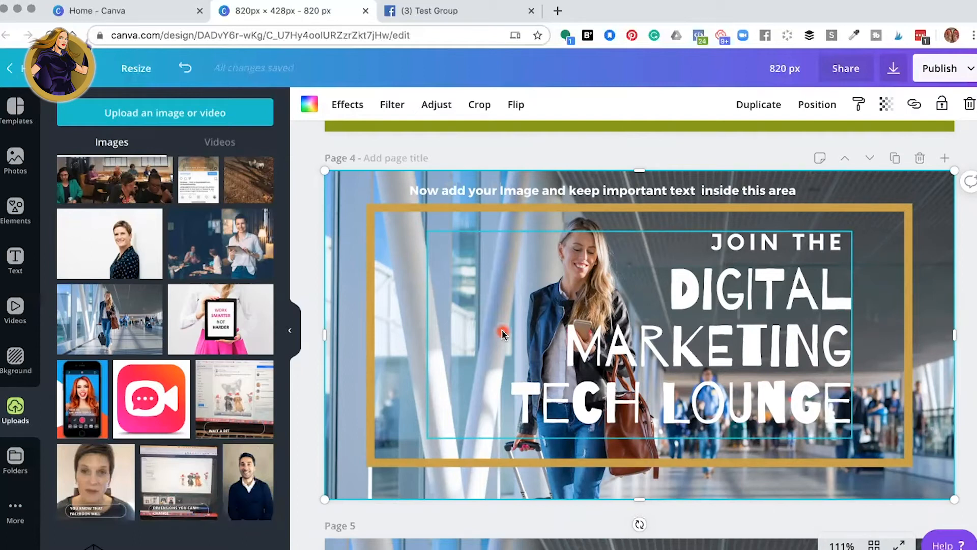
# Step: Add the "Have a Happy Kwanzaa" font combination to page 4 and narrow its text box to a width of about 356
pyautogui.scroll(-6, 502, 333)
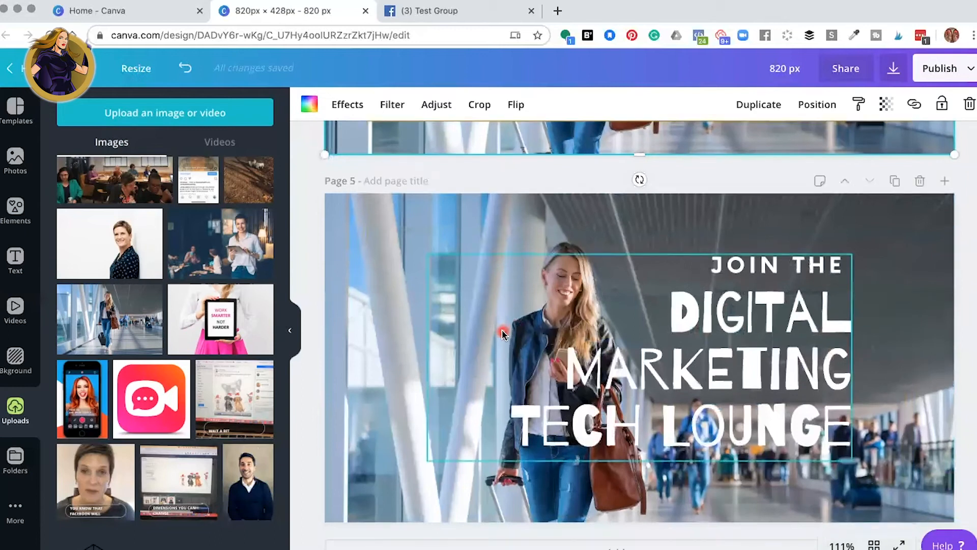
pyautogui.scroll(5, 503, 333)
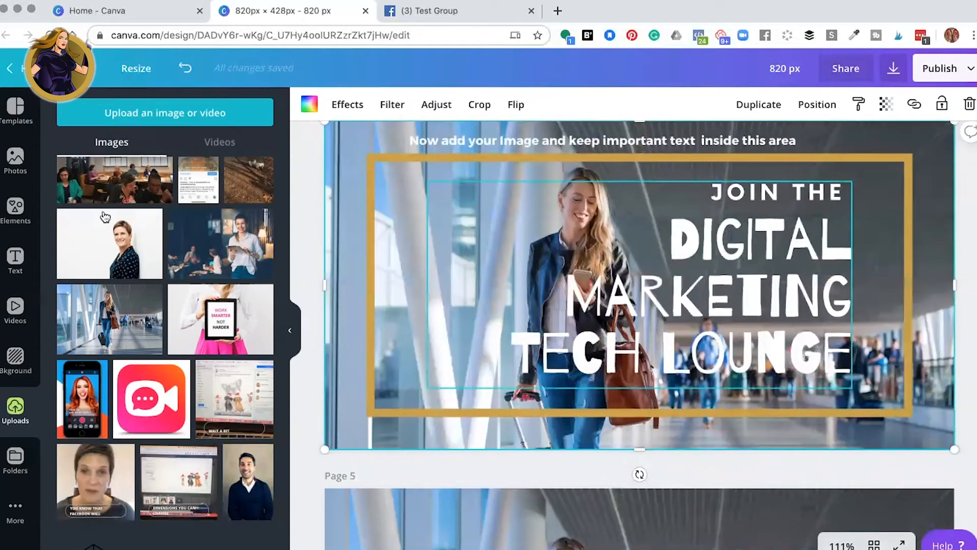
pyautogui.click(9, 264)
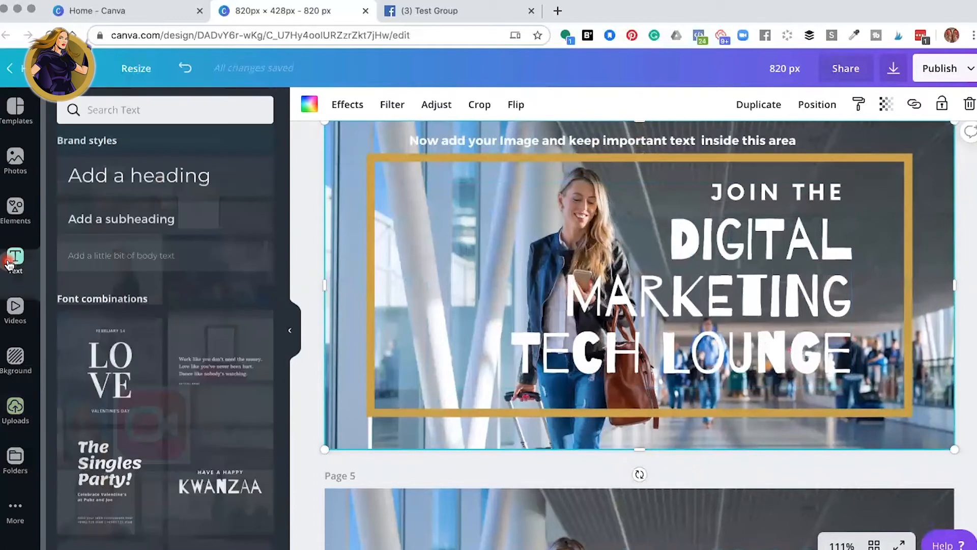
pyautogui.scroll(-3, 203, 417)
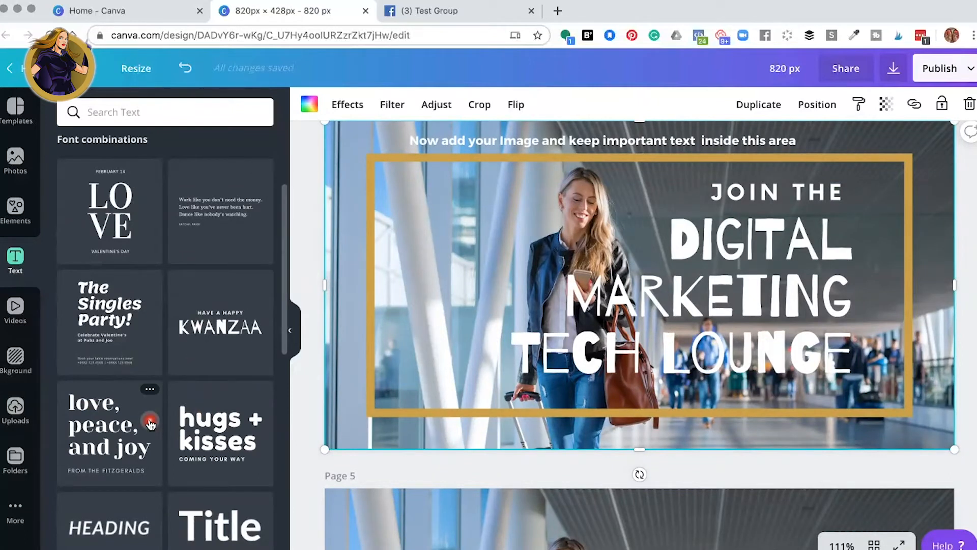
pyautogui.scroll(3, 150, 424)
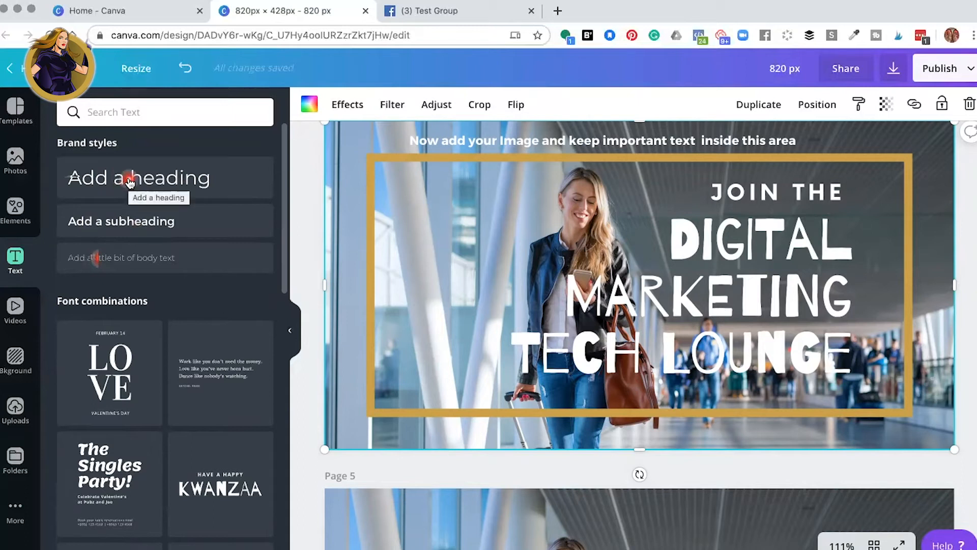
pyautogui.scroll(-3, 130, 184)
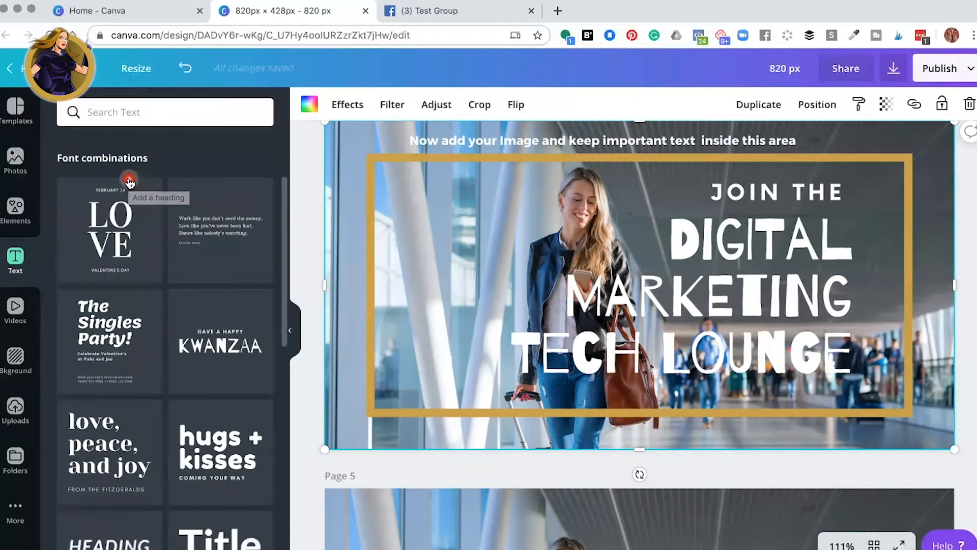
pyautogui.click(208, 351)
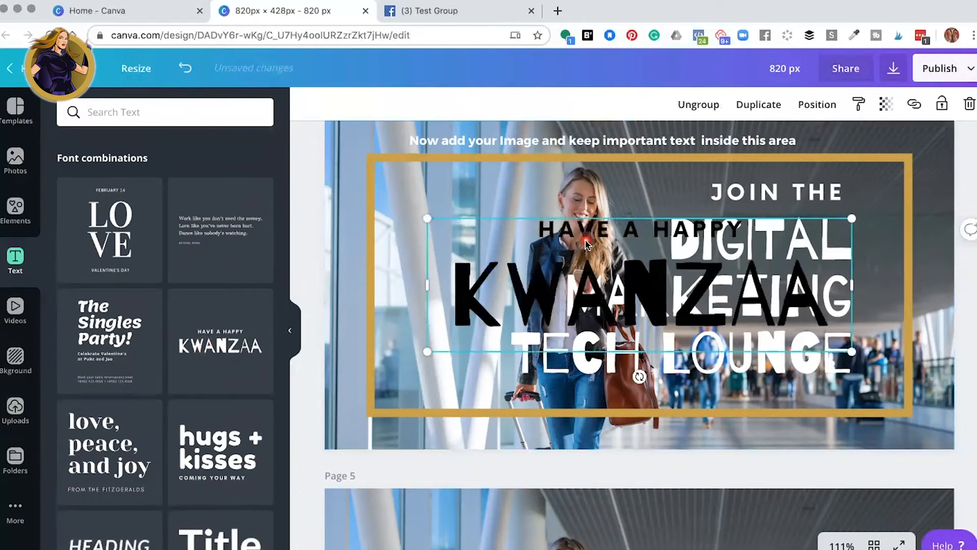
pyautogui.moveTo(430, 287); pyautogui.dragTo(581, 299)
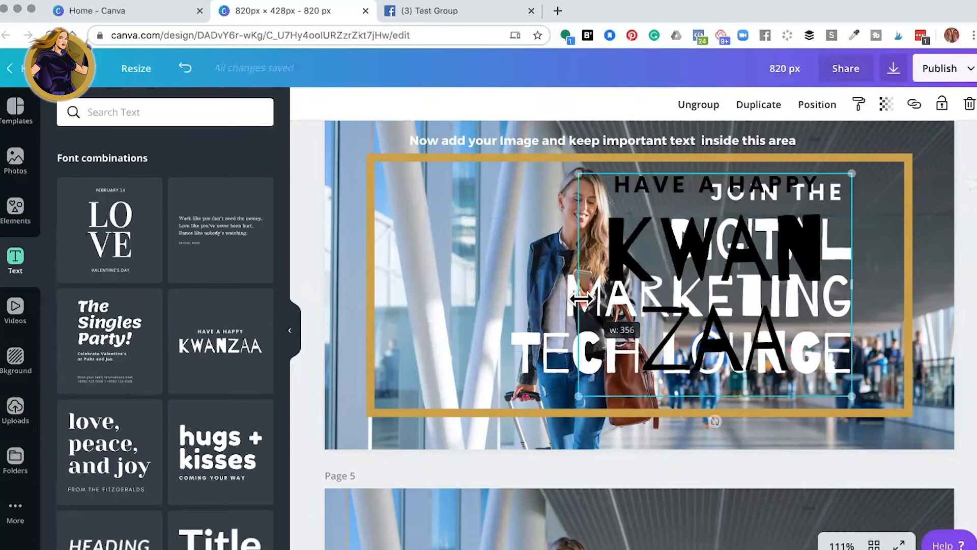
# Step: Select the word KWANZAA in the added text, and undo the font combination's placement on page 4
pyautogui.click(690, 238)
pyautogui.moveTo(610, 239); pyautogui.dragTo(783, 341)
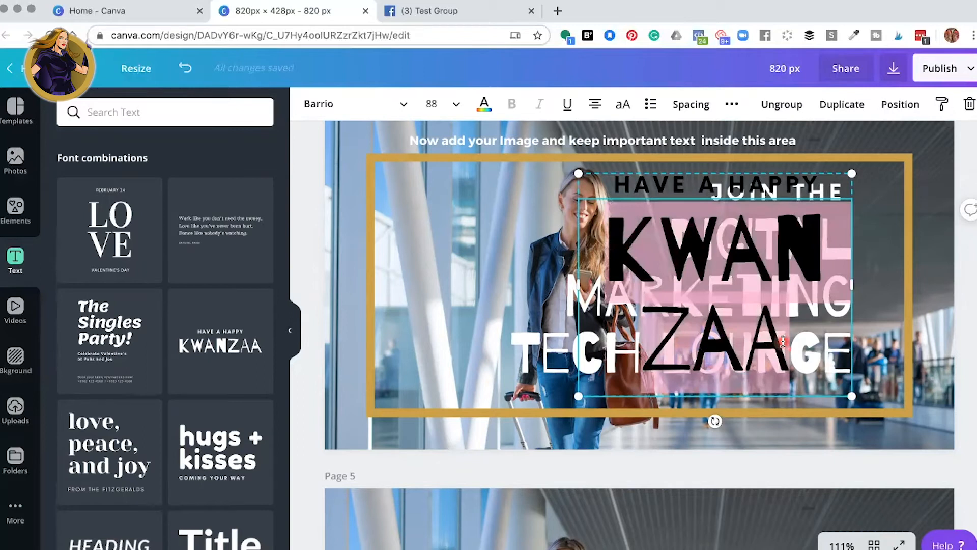
pyautogui.hotkey('ctrl', 'z')
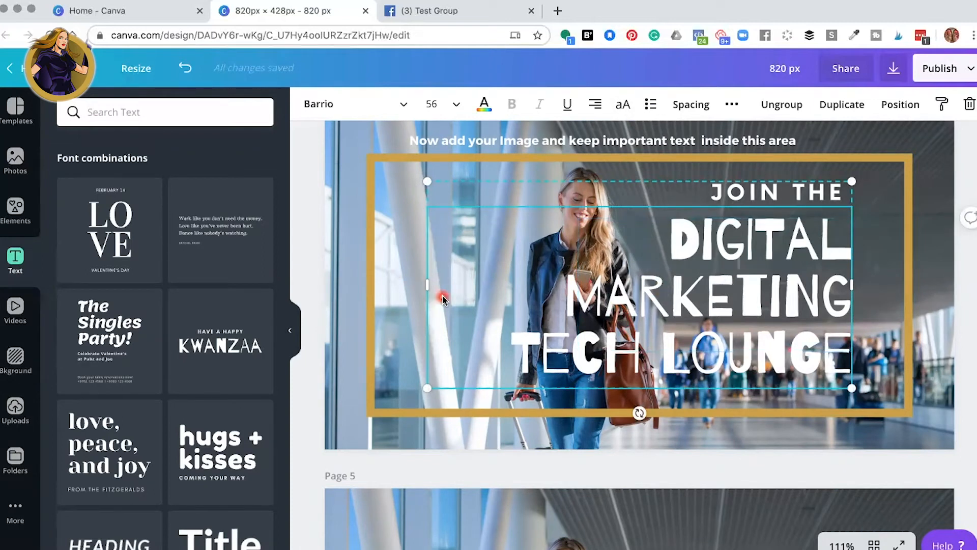
# Step: Delete the gold guide frame from page 4, leaving the photo and the headline text in place
pyautogui.scroll(-1, 442, 299)
pyautogui.scroll(3, 442, 299)
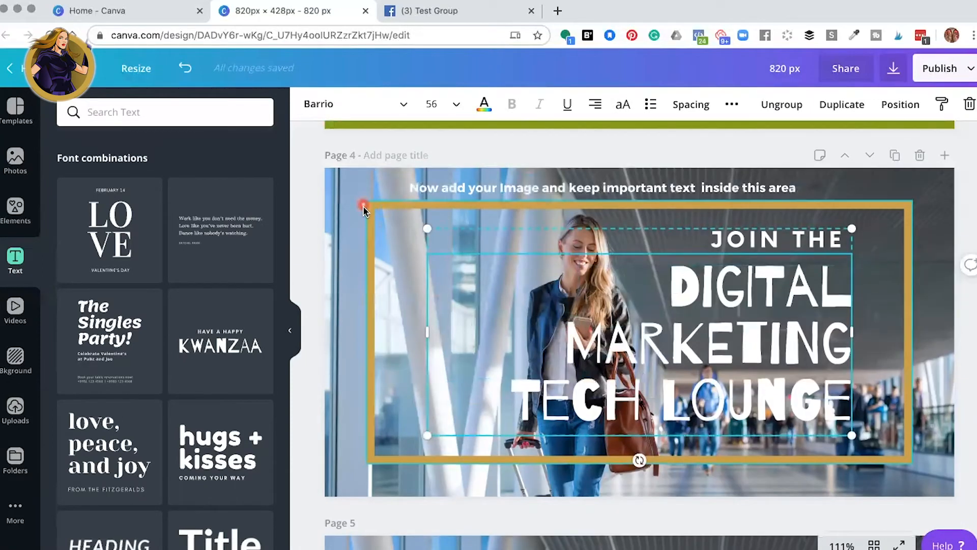
pyautogui.click(369, 394)
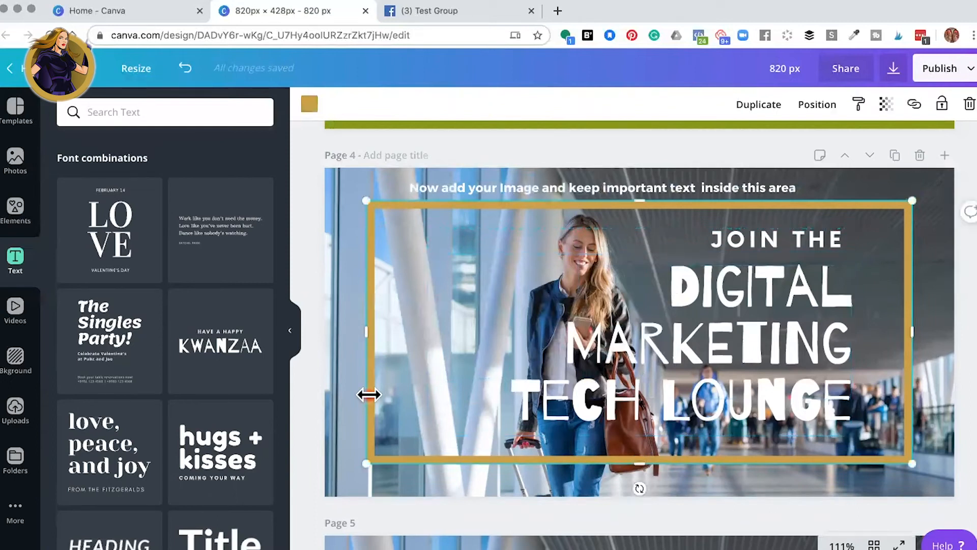
pyautogui.press('Delete')
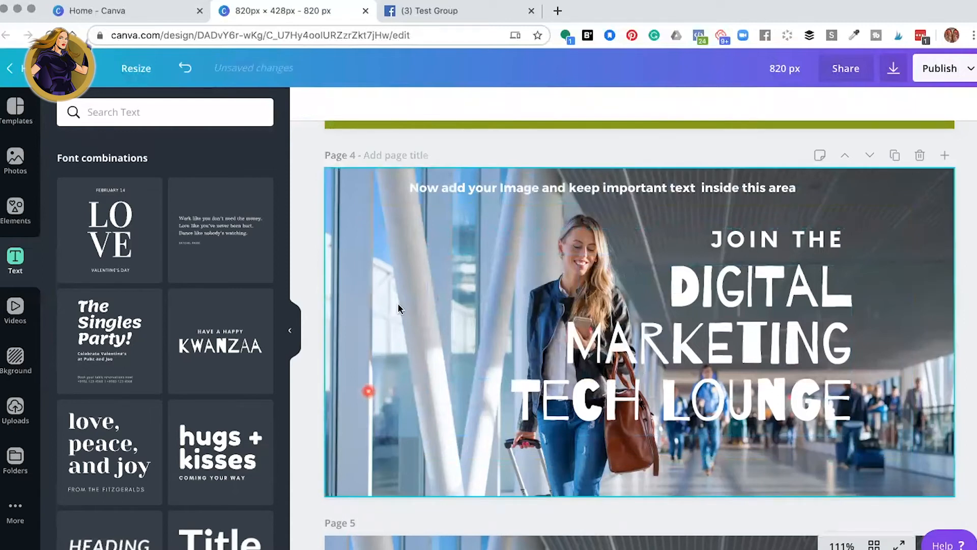
# Step: Review the design's pages from the finished banner on page 5 up to the dimension layout on page 1 and back
pyautogui.scroll(-7, 389, 353)
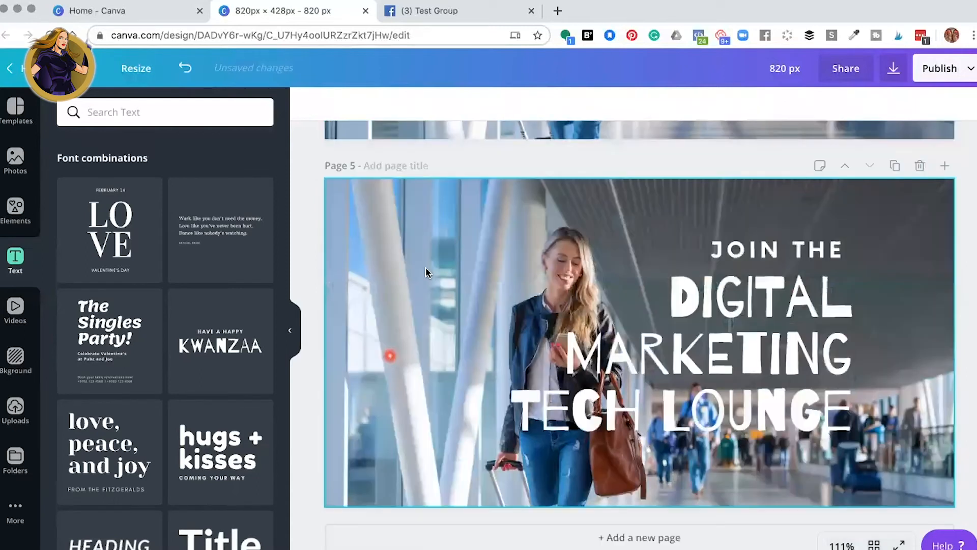
pyautogui.click(379, 245)
pyautogui.scroll(3, 378, 242)
pyautogui.scroll(20, 378, 243)
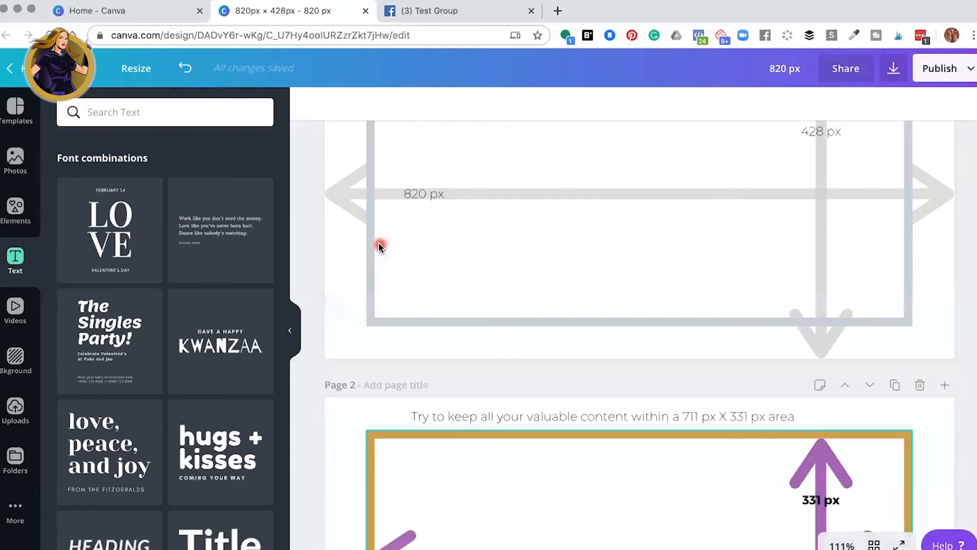
pyautogui.scroll(2, 378, 242)
pyautogui.scroll(-20, 377, 242)
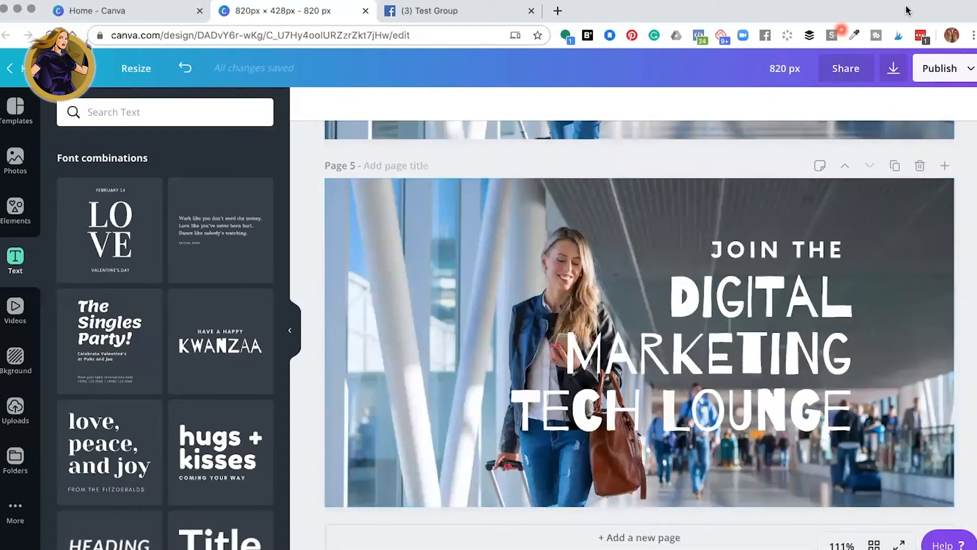
# Step: Open the download settings and limit the export to page 5 only
pyautogui.click(889, 76)
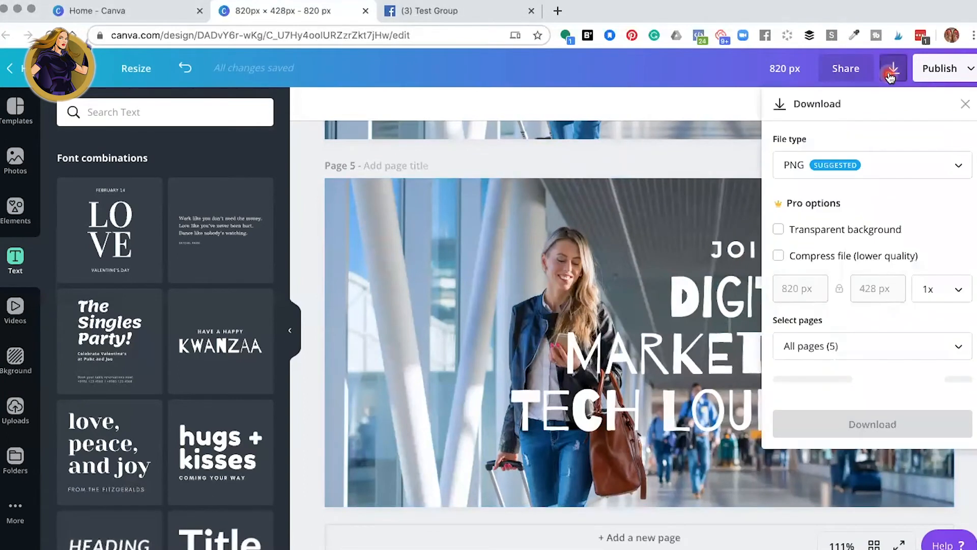
pyautogui.click(827, 351)
pyautogui.scroll(-2, 827, 248)
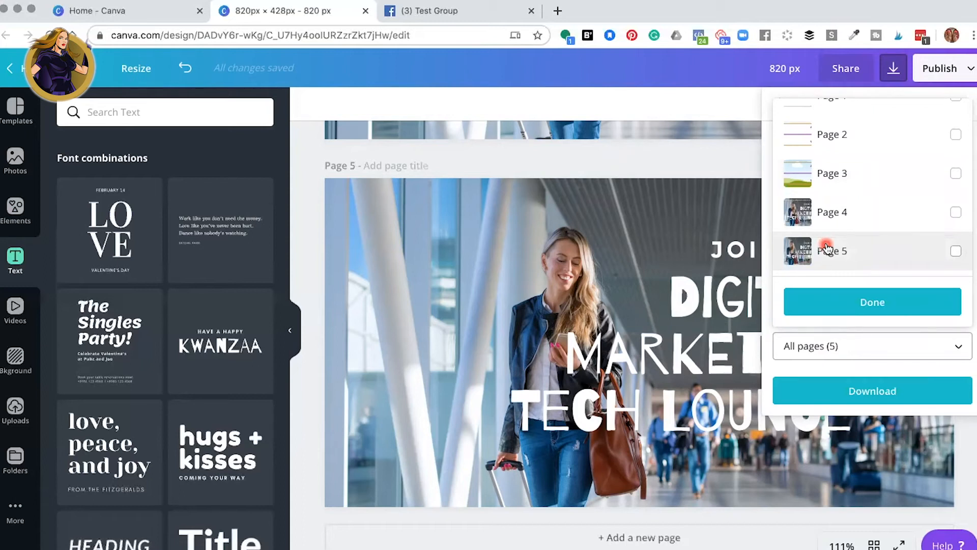
pyautogui.click(843, 255)
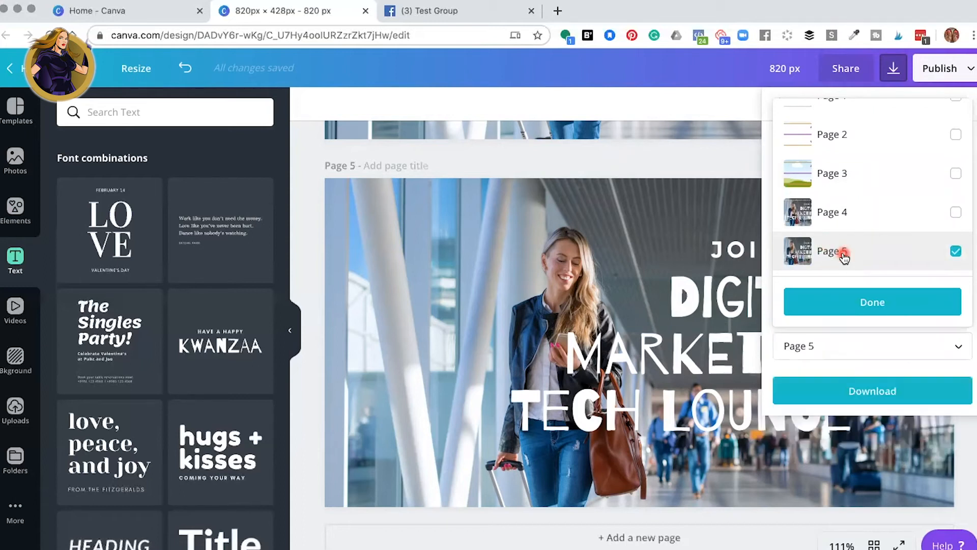
pyautogui.click(866, 294)
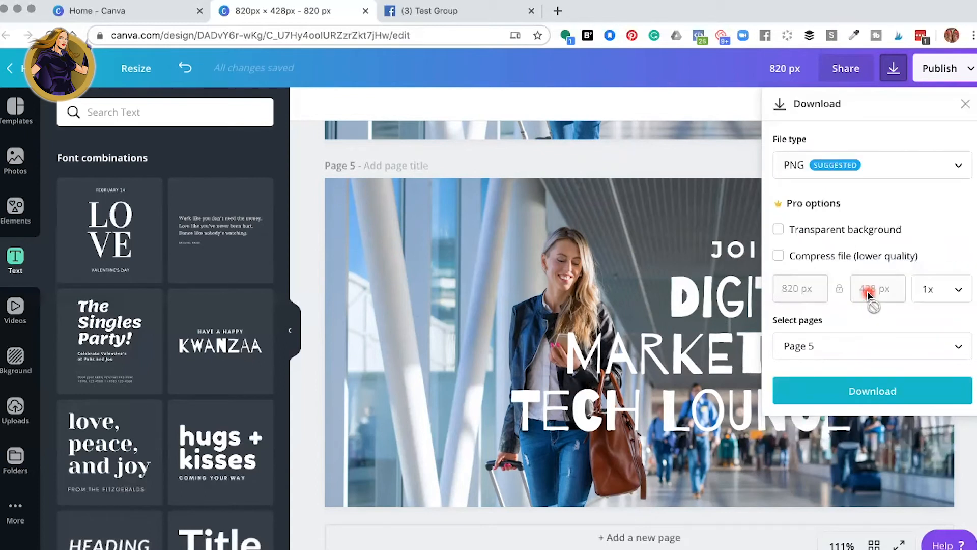
# Step: Keep PNG as the file type and download page 5 as "820 px" into the Facebook headers folder
pyautogui.click(794, 166)
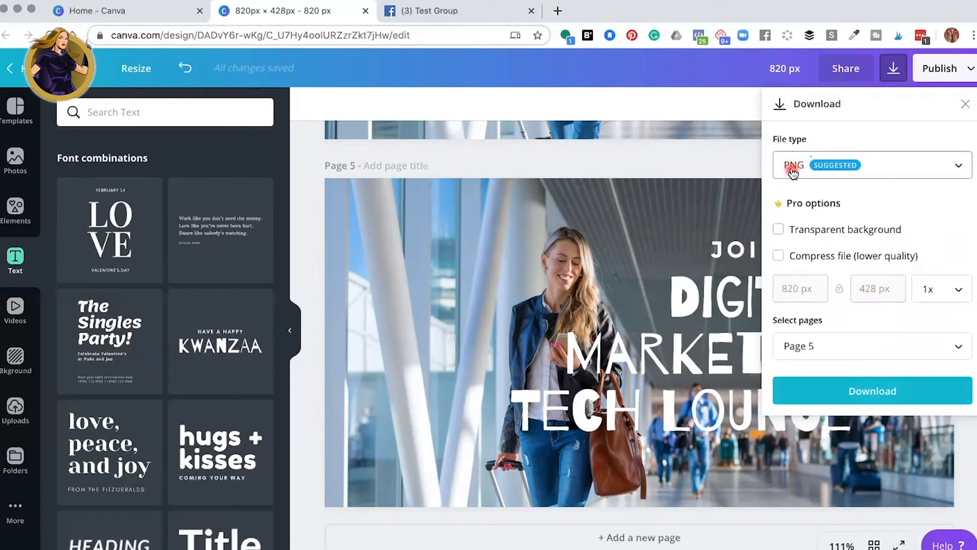
pyautogui.click(808, 165)
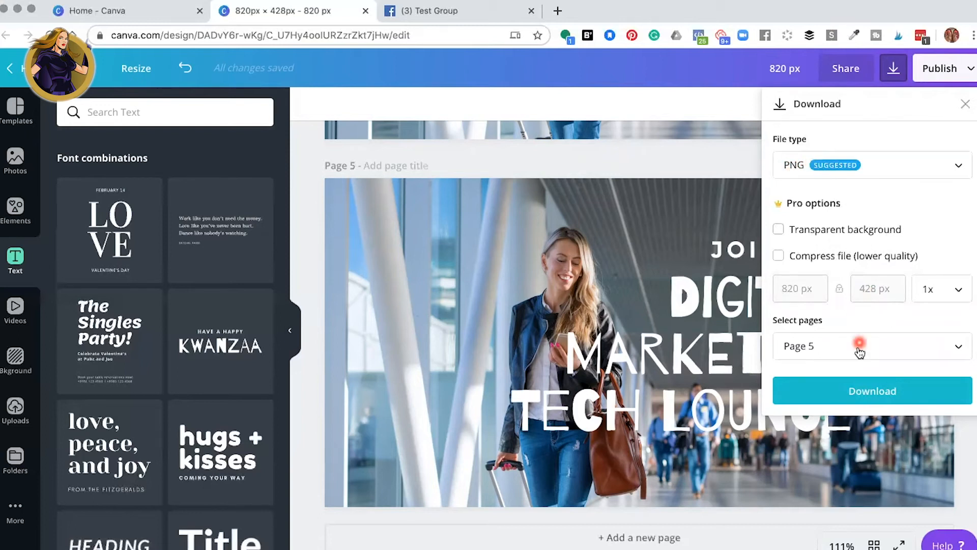
pyautogui.click(889, 392)
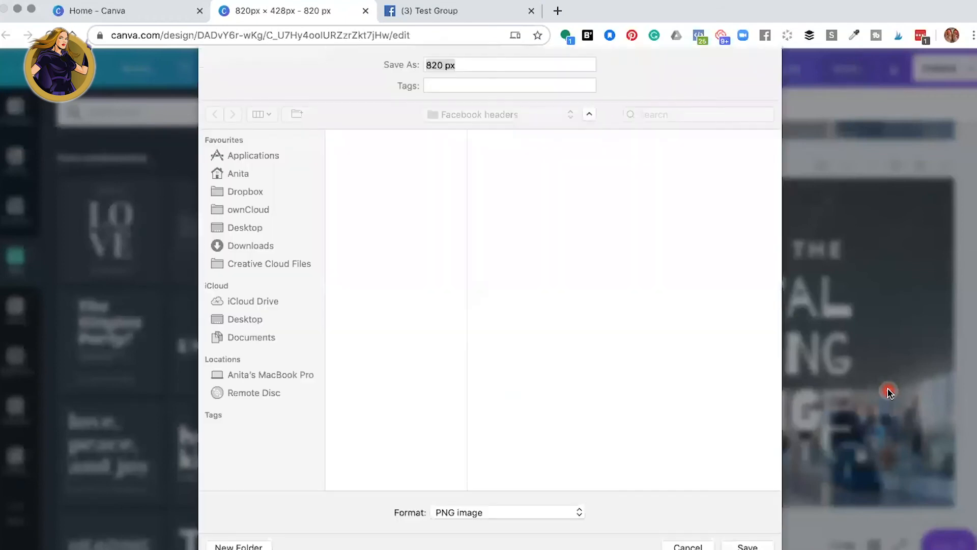
pyautogui.press('Return')
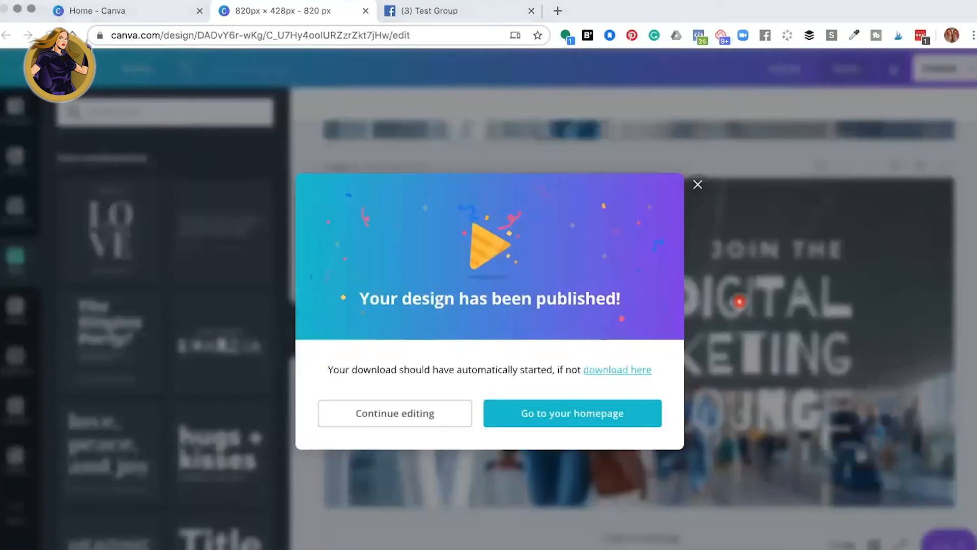
# Step: Switch to the Facebook Test Group page, upload "820 px.png" from the Facebook headers folder as the group cover, and save it
pyautogui.click(435, 11)
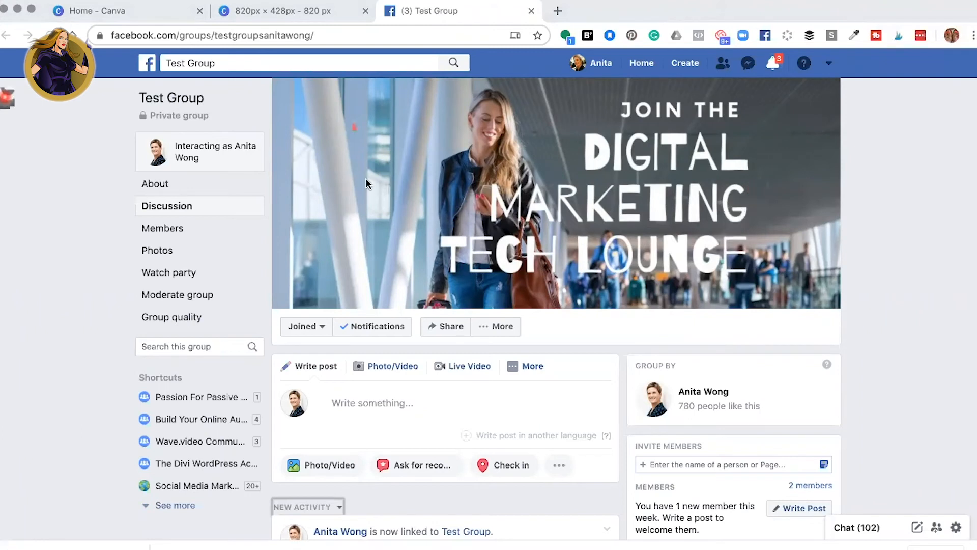
pyautogui.moveTo(766, 102)
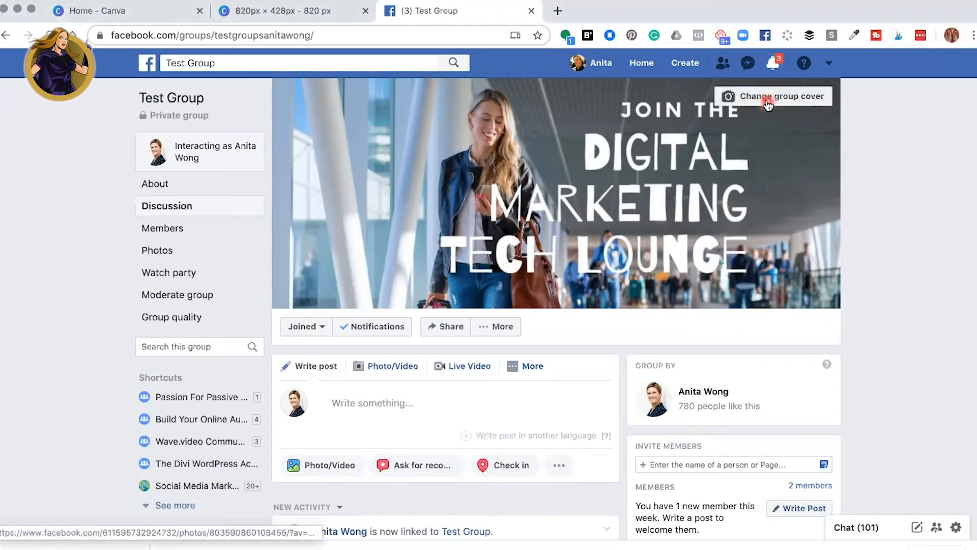
pyautogui.click(750, 103)
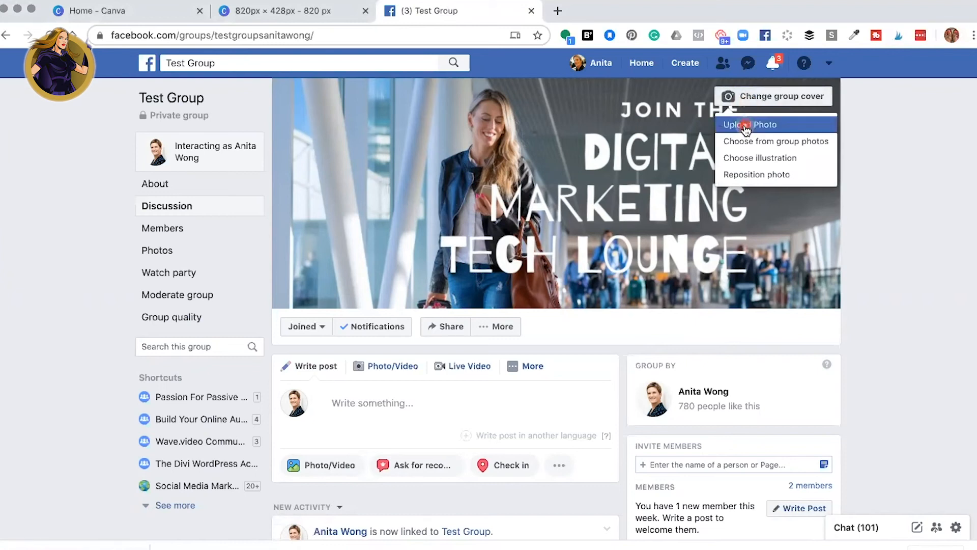
pyautogui.click(745, 129)
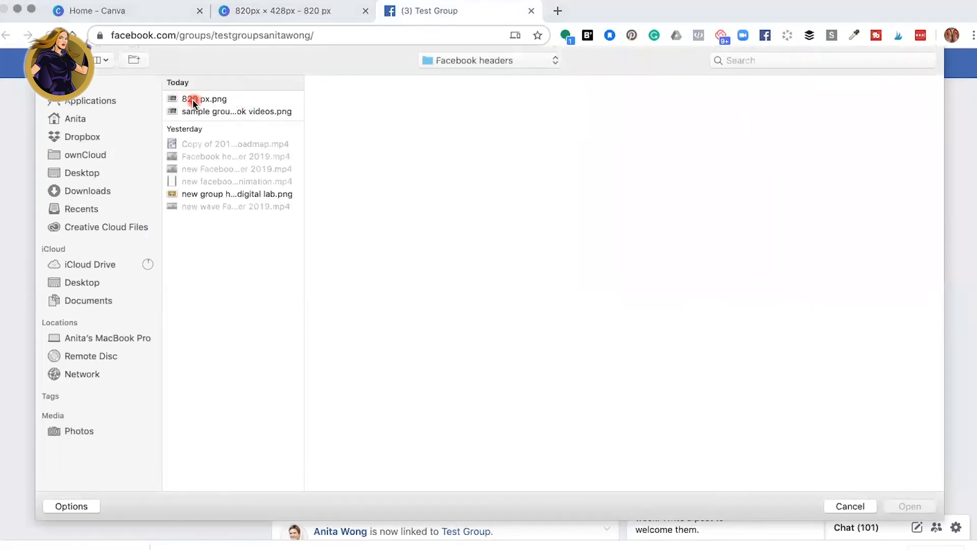
pyautogui.click(193, 99)
pyautogui.click(915, 505)
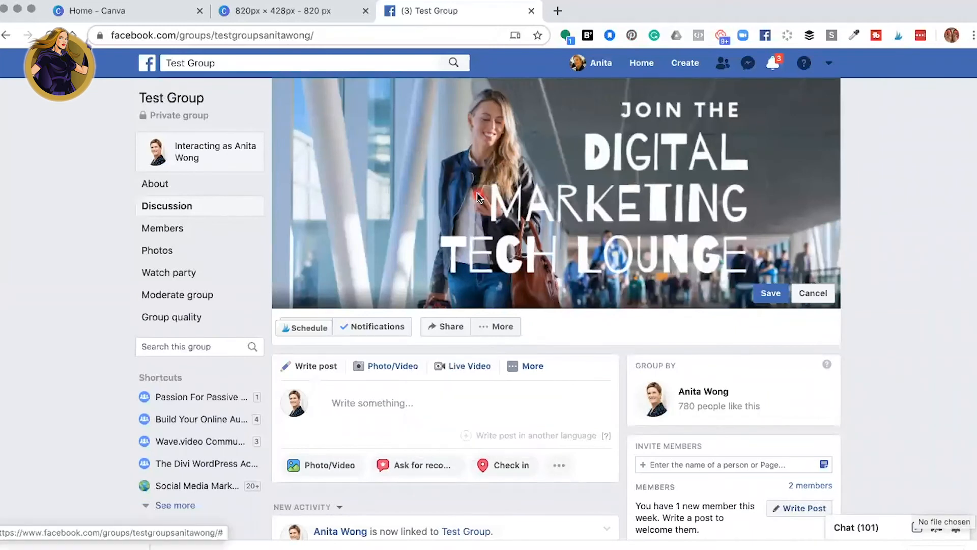
pyautogui.click(769, 294)
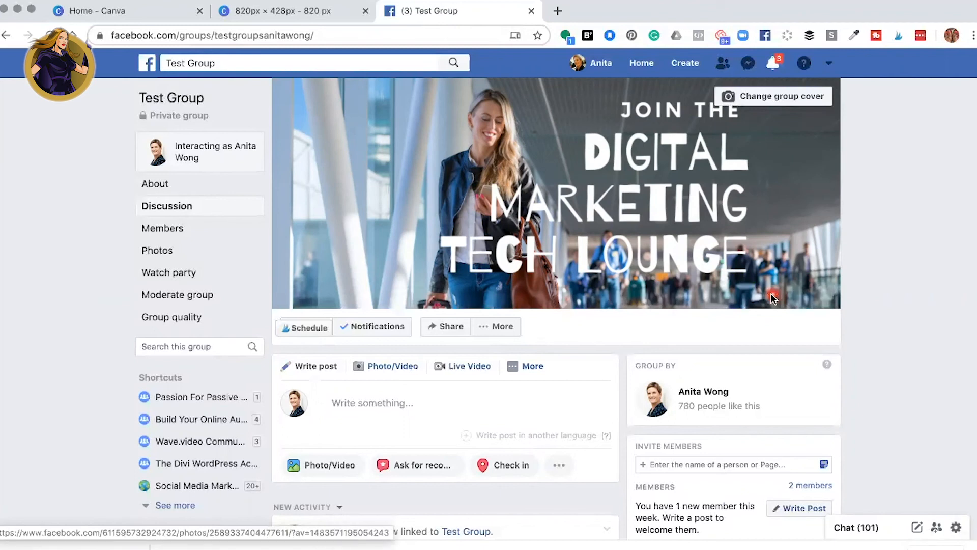
# Step: Open the uploaded group cover photo and start editing its description
pyautogui.click(462, 160)
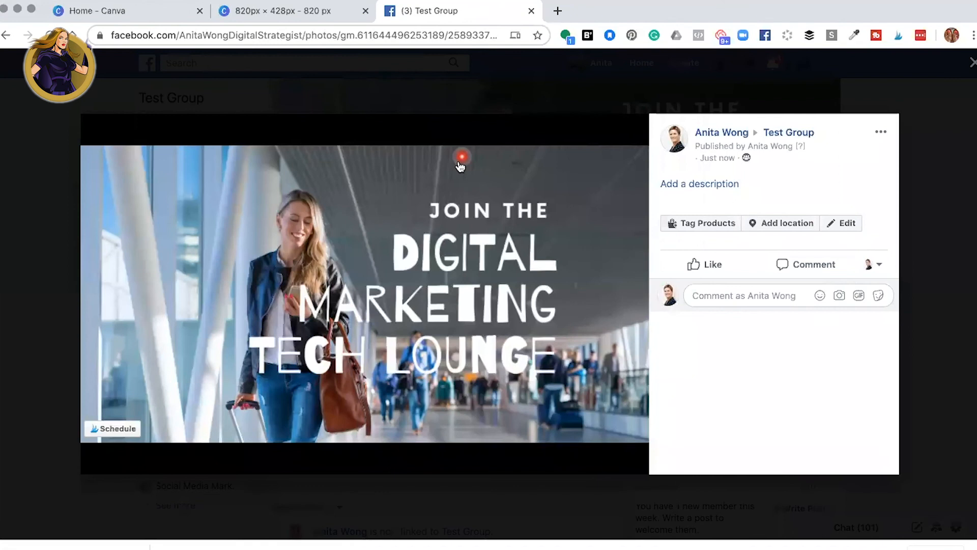
pyautogui.click(687, 184)
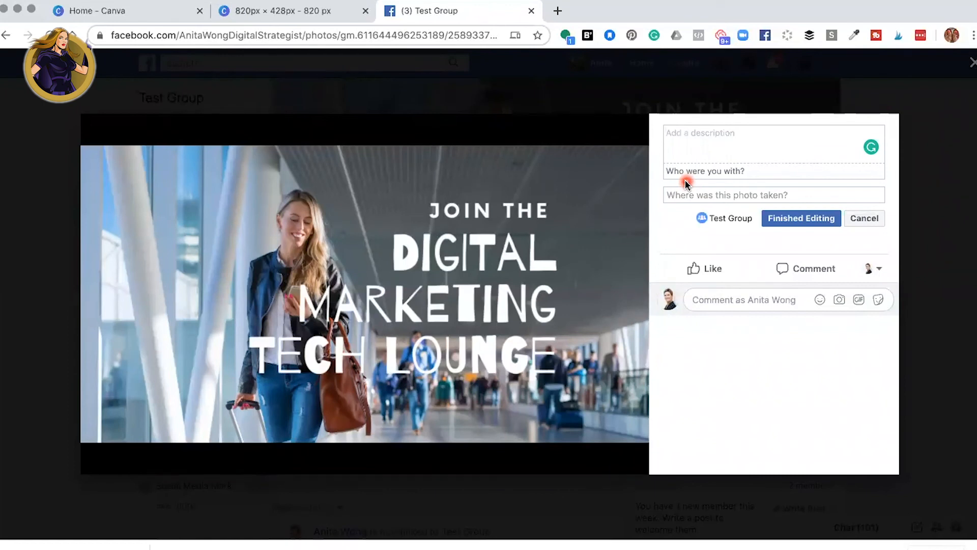
pyautogui.click(692, 132)
pyautogui.write('fffff')
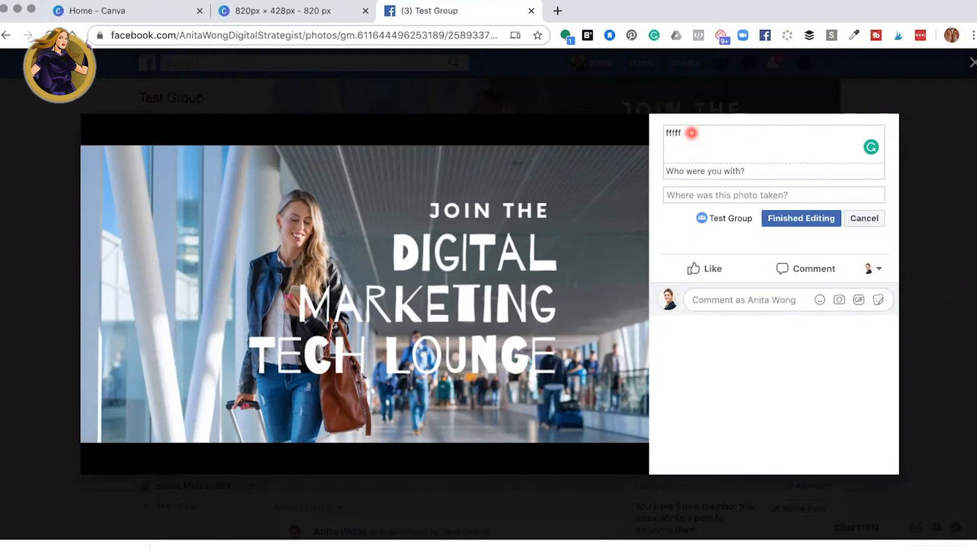
pyautogui.press('BackSpace')
pyautogui.press('BackSpace')
pyautogui.press('BackSpace')
pyautogui.press('BackSpace')
pyautogui.press('BackSpace')
# Step: Enter "This group is for" as the cover photo's description and finish editing
pyautogui.write('This group is for')
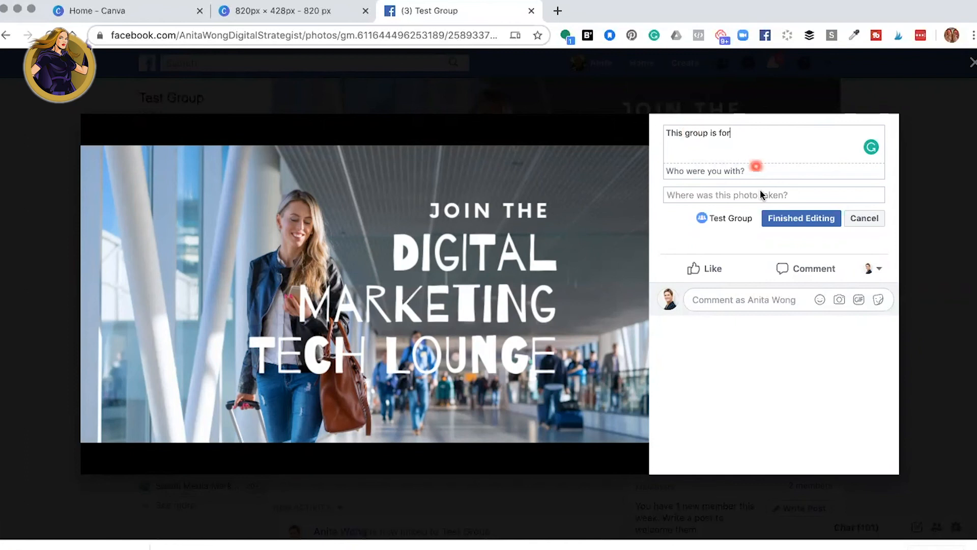
pyautogui.click(805, 223)
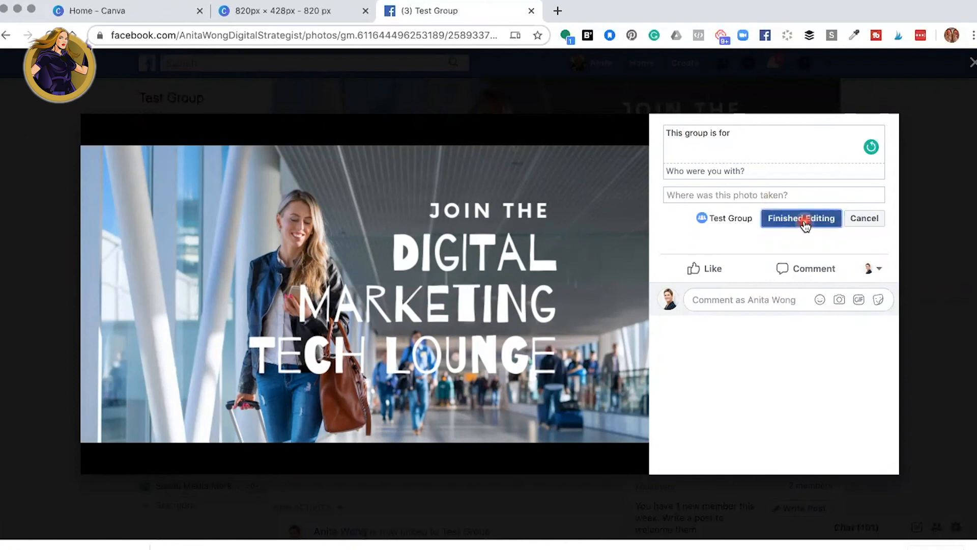